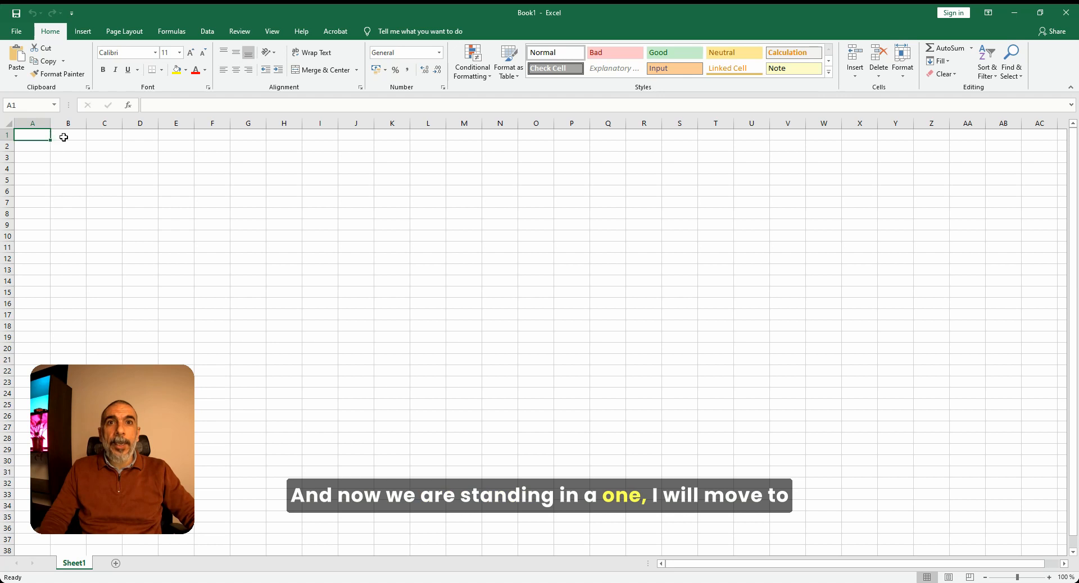
# - Enter the numbers 1, 2 and 3 down column B in cells B2 to B4
pyautogui.click(73, 146)
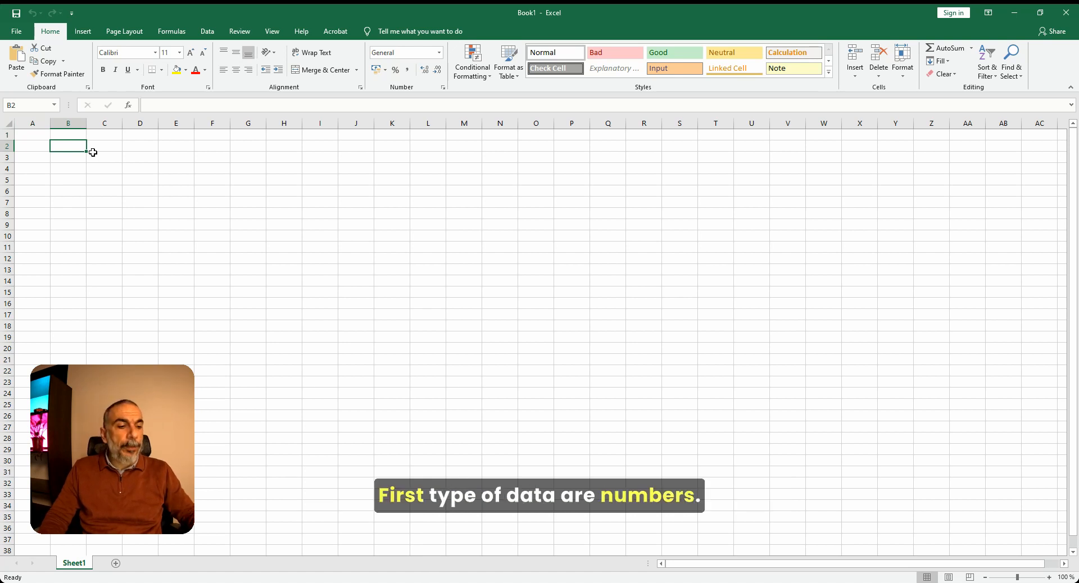
pyautogui.write('1')
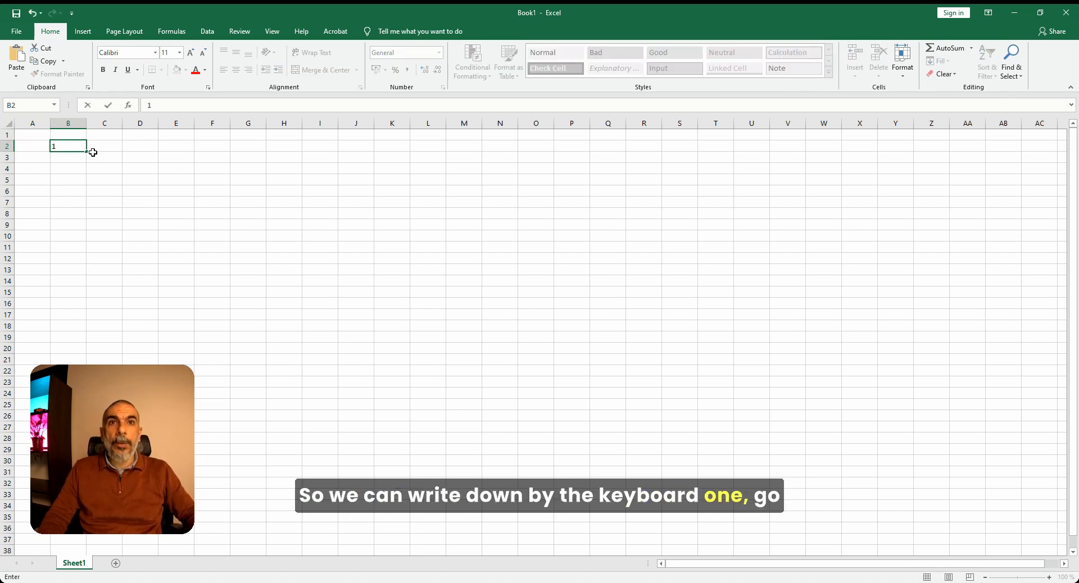
pyautogui.press('Return')
pyautogui.write('2')
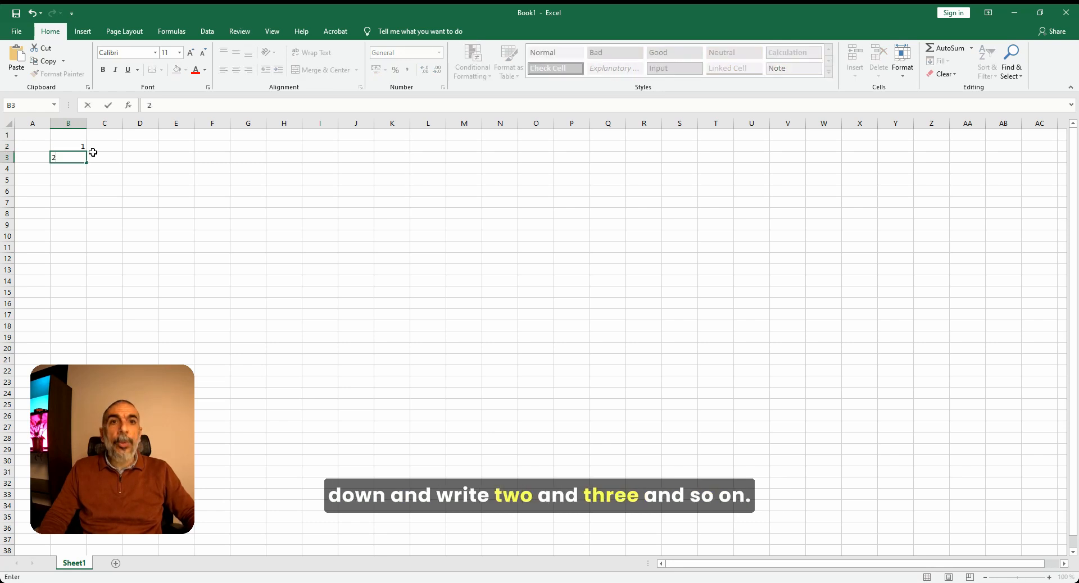
pyautogui.press('Return')
pyautogui.write('3')
pyautogui.press('Return')
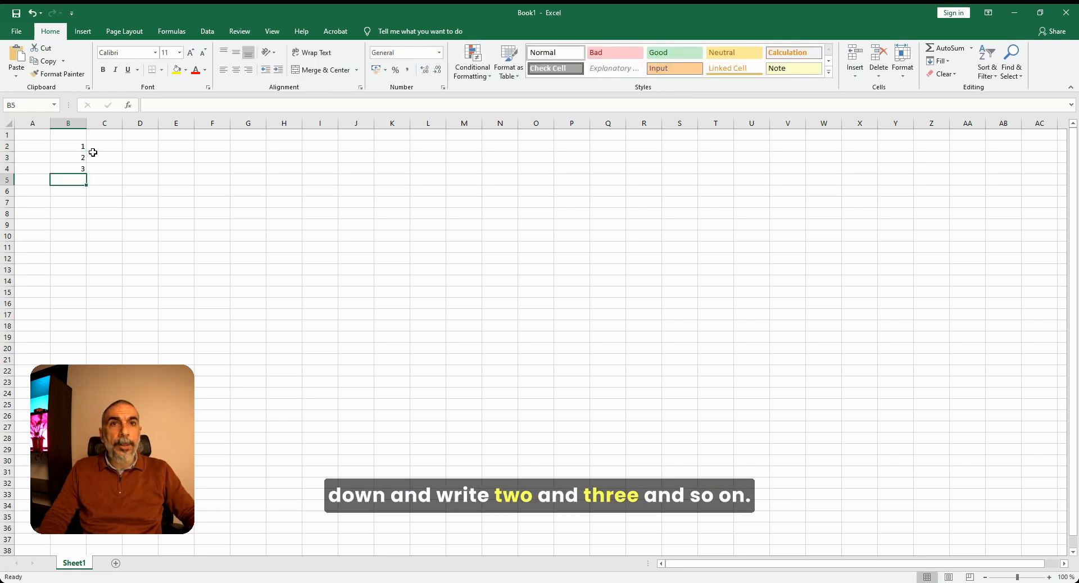
# - Enter the words Bold, Italic and Underline down column C in cells C2 to C4, beside the numbers
pyautogui.press('Right')
pyautogui.press('Up')
pyautogui.press('Up')
pyautogui.press('Up')
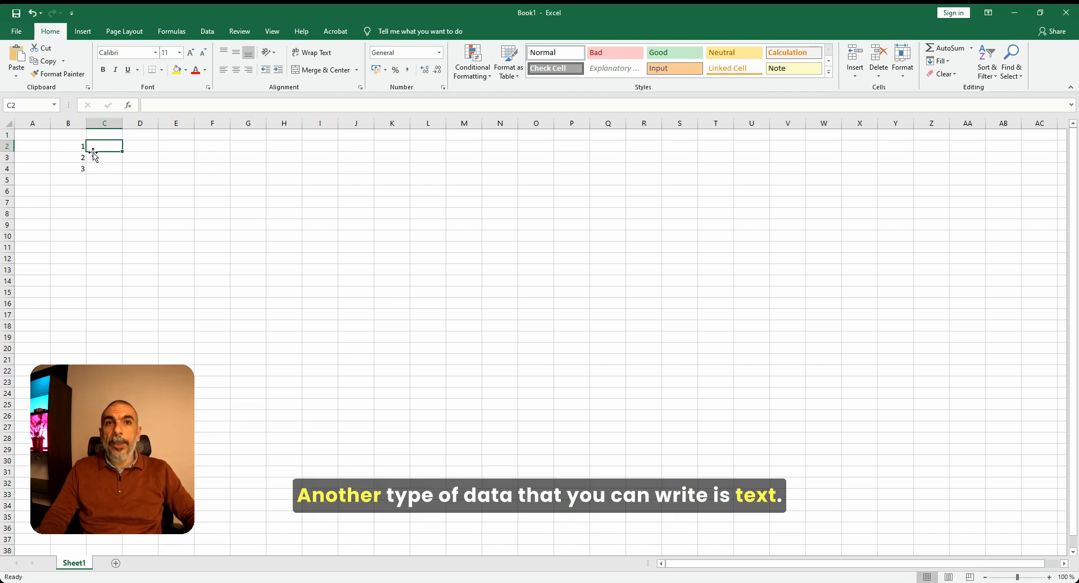
pyautogui.write('B')
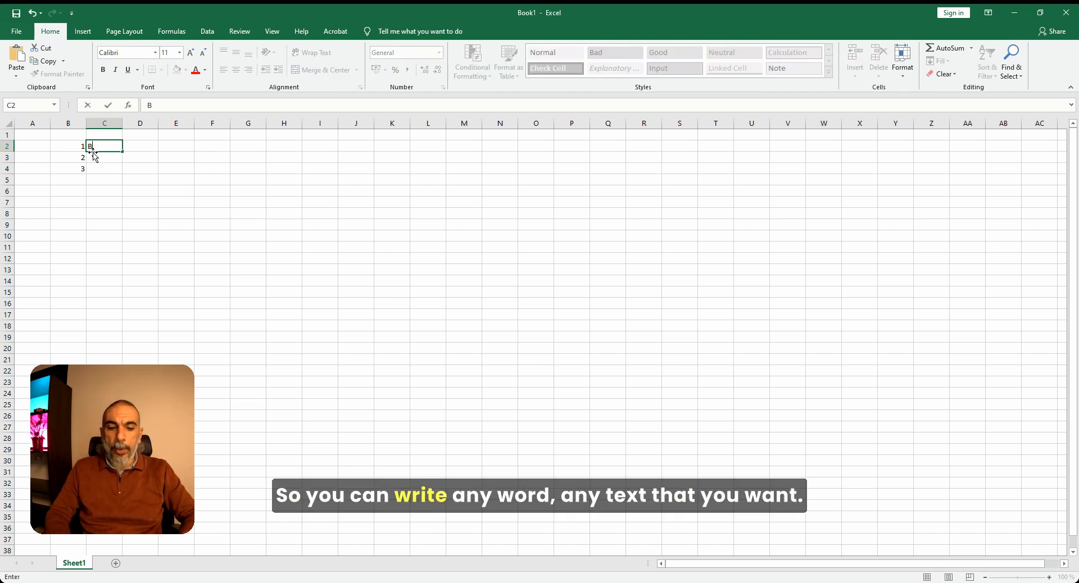
pyautogui.write('old')
pyautogui.press('Return')
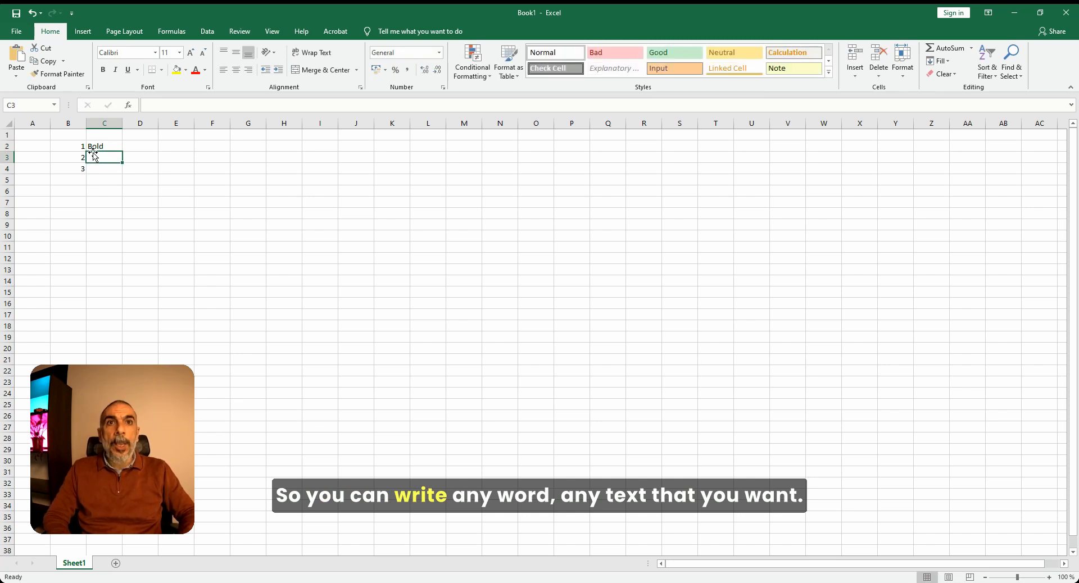
pyautogui.write('Italic')
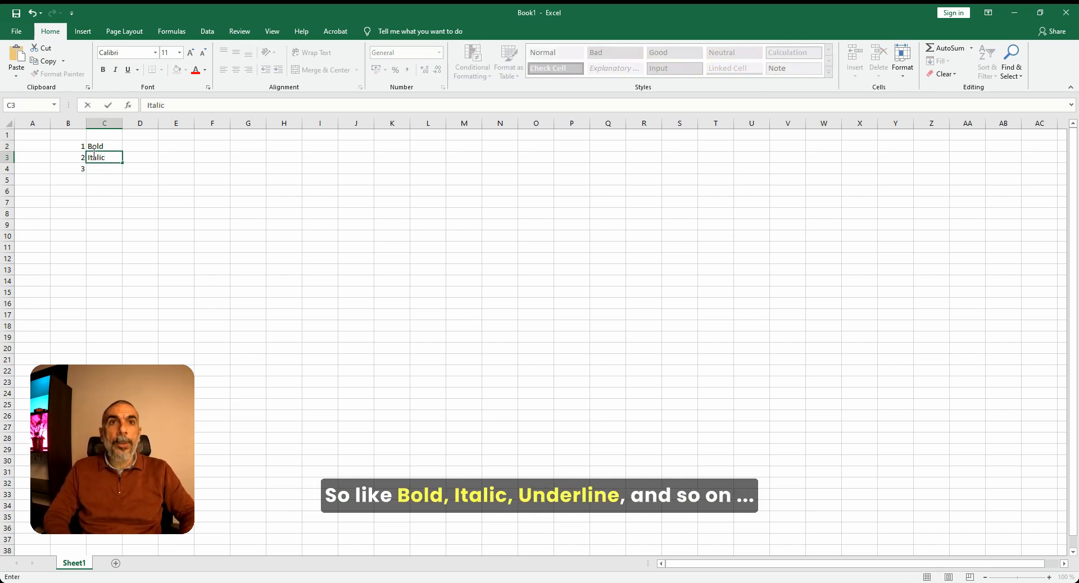
pyautogui.press('Return')
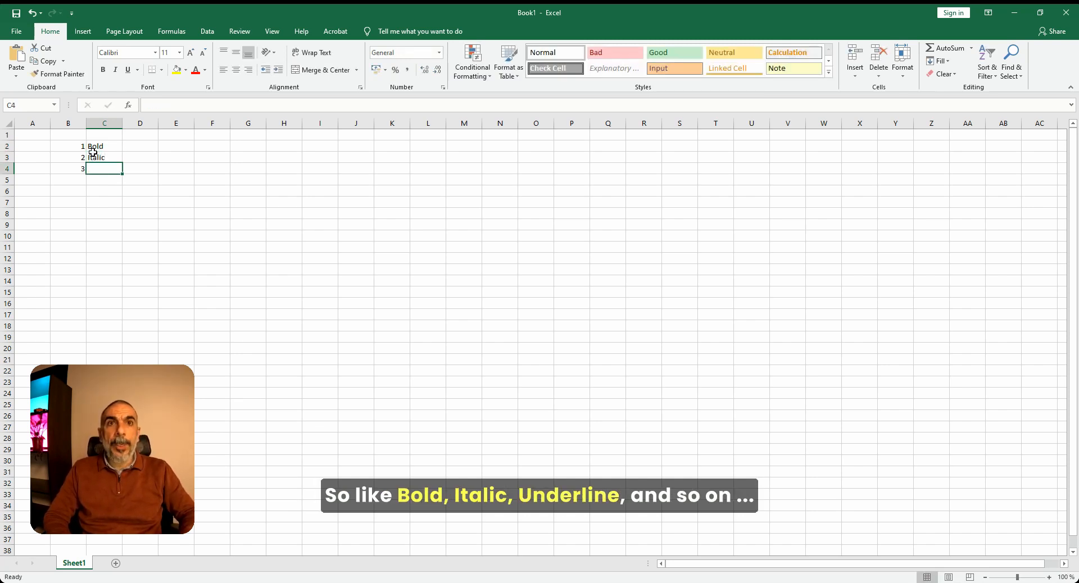
pyautogui.write('Under')
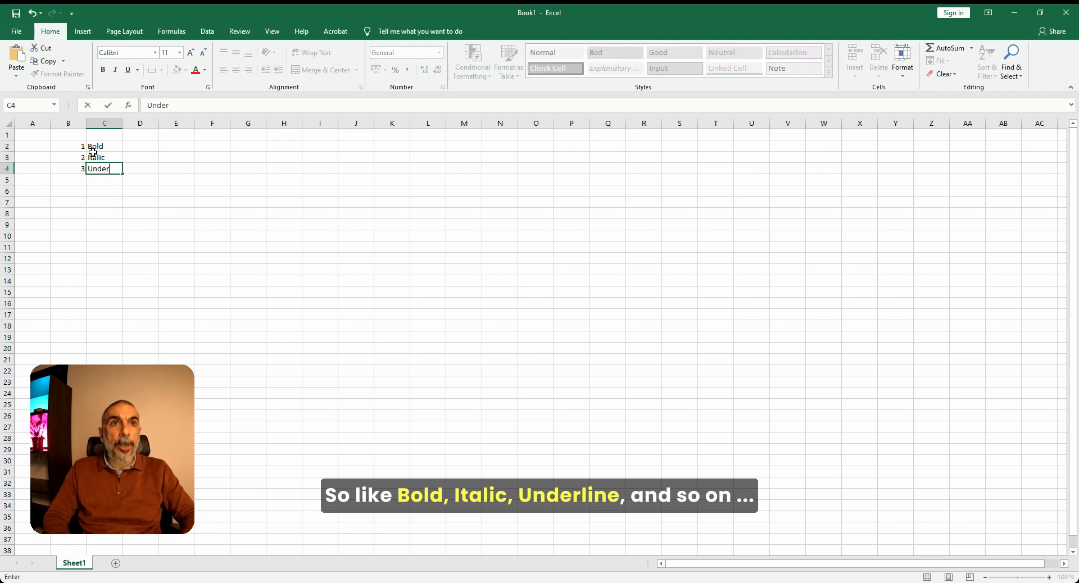
pyautogui.write('line')
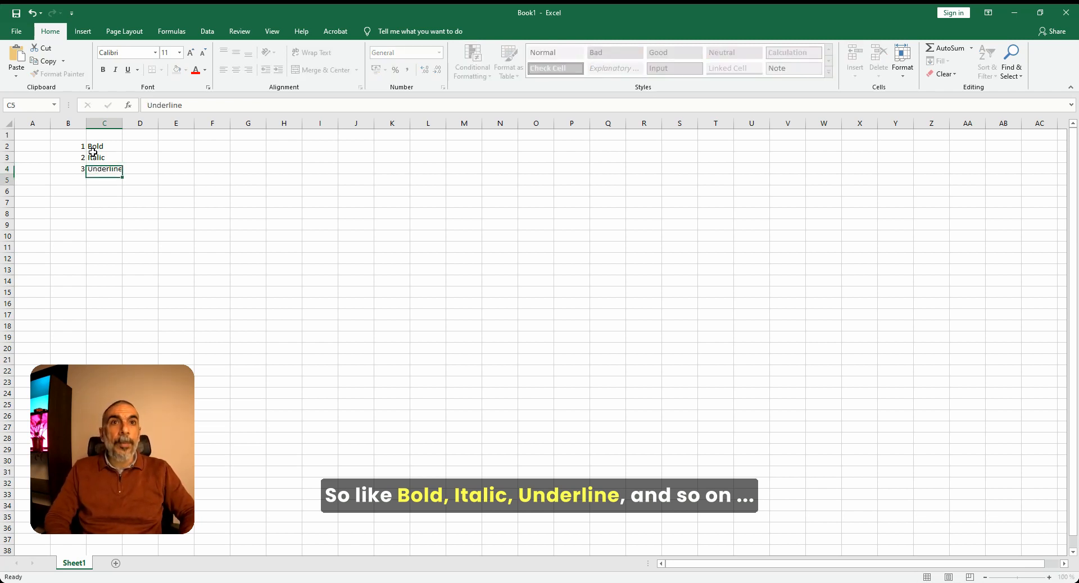
pyautogui.press('Return')
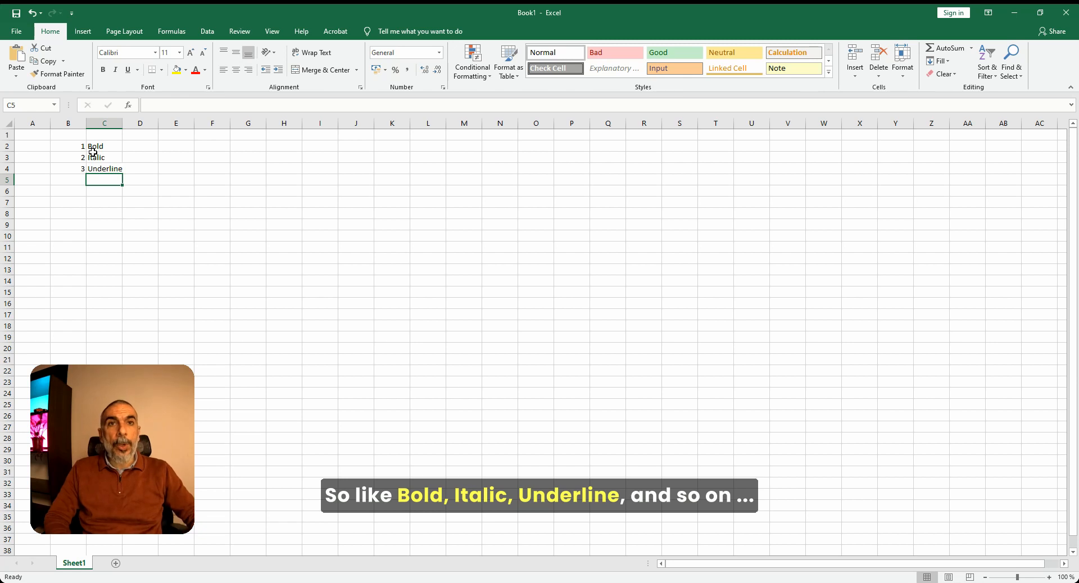
# - Format each word in C2 to C4 to match its meaning: bold, italic and underlined
pyautogui.click(111, 148)
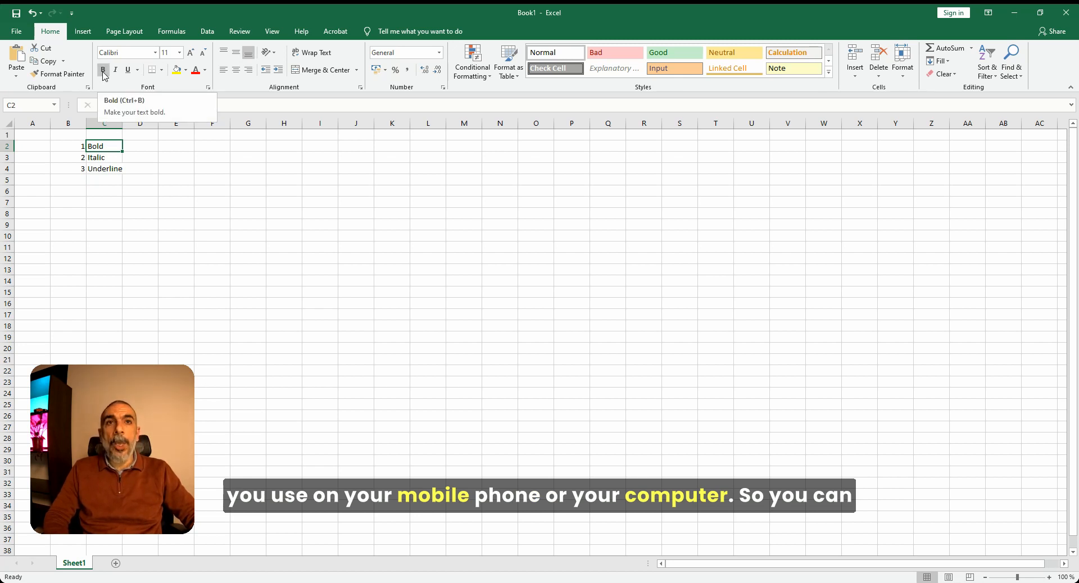
pyautogui.click(103, 71)
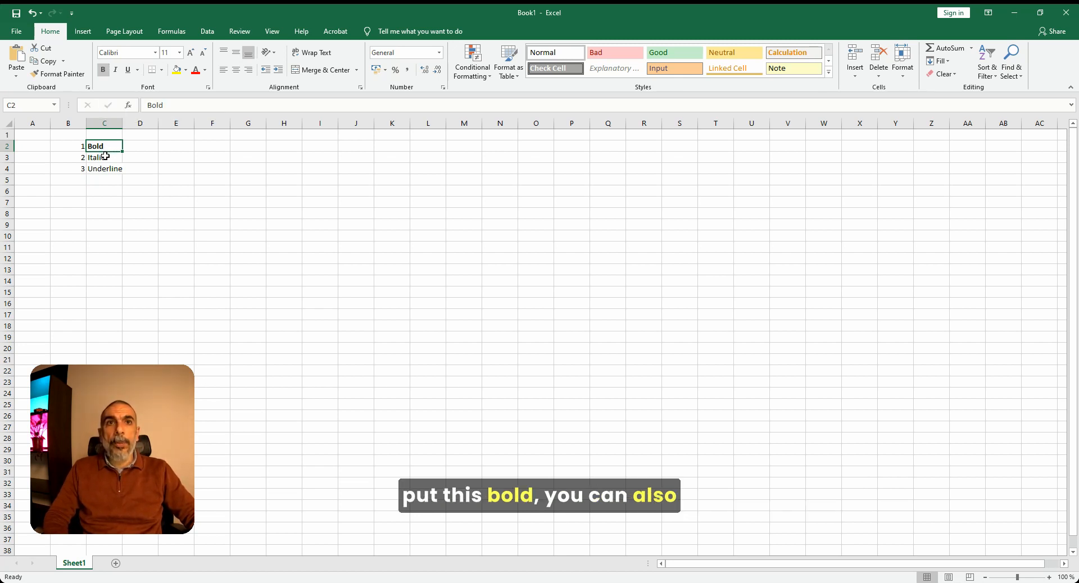
pyautogui.click(105, 157)
pyautogui.click(116, 71)
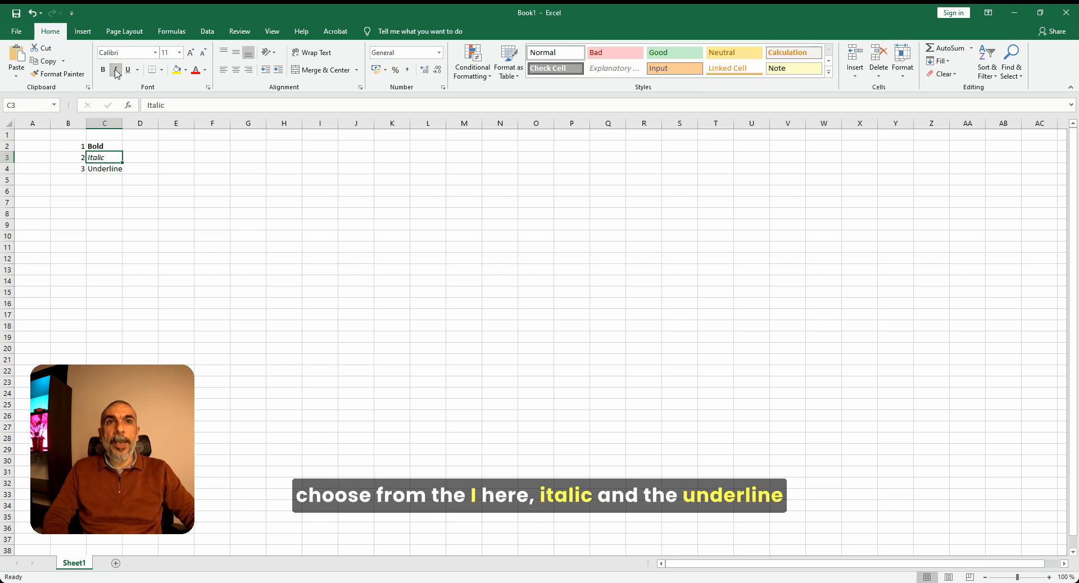
pyautogui.click(109, 171)
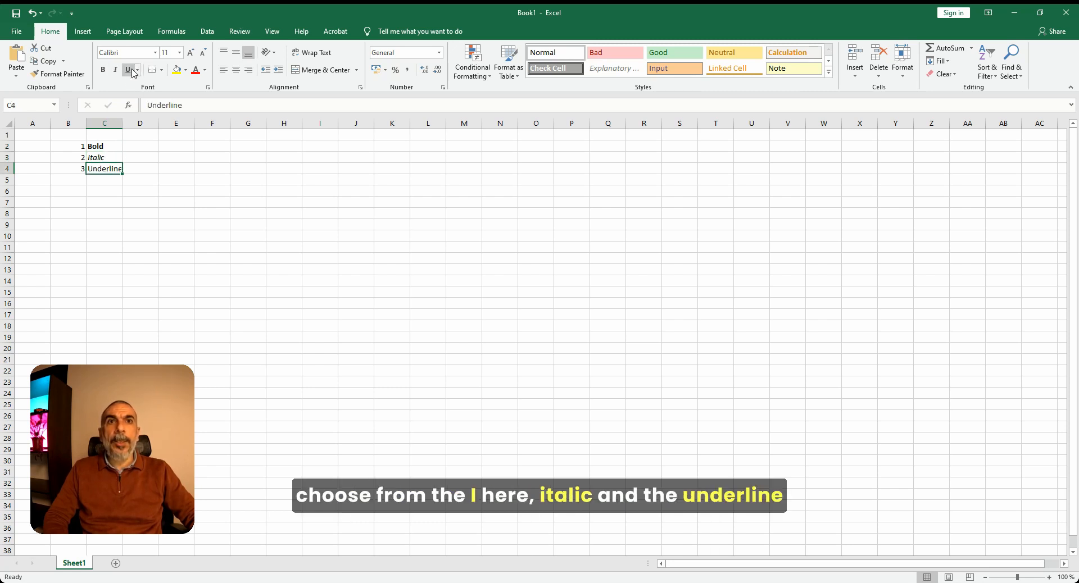
pyautogui.click(128, 70)
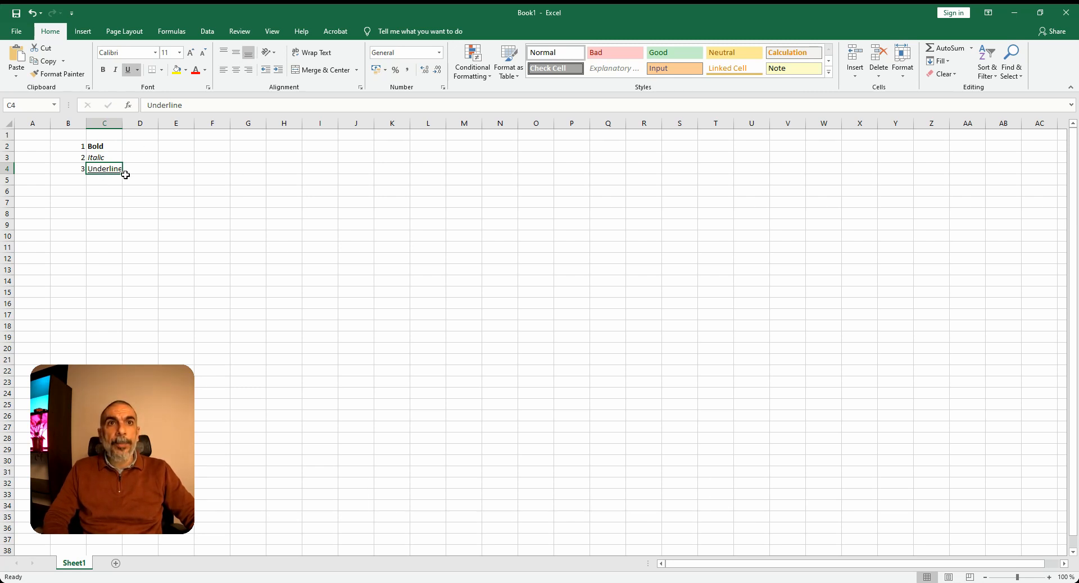
# - Enter the word "red" in cell C5 below Underline
pyautogui.click(106, 178)
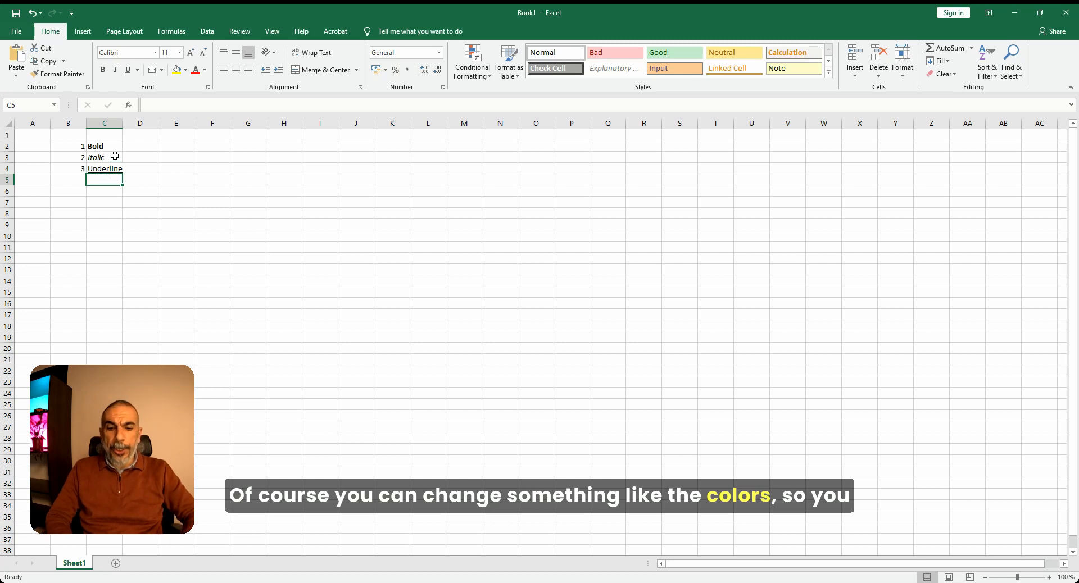
pyautogui.write('red')
pyautogui.press('Return')
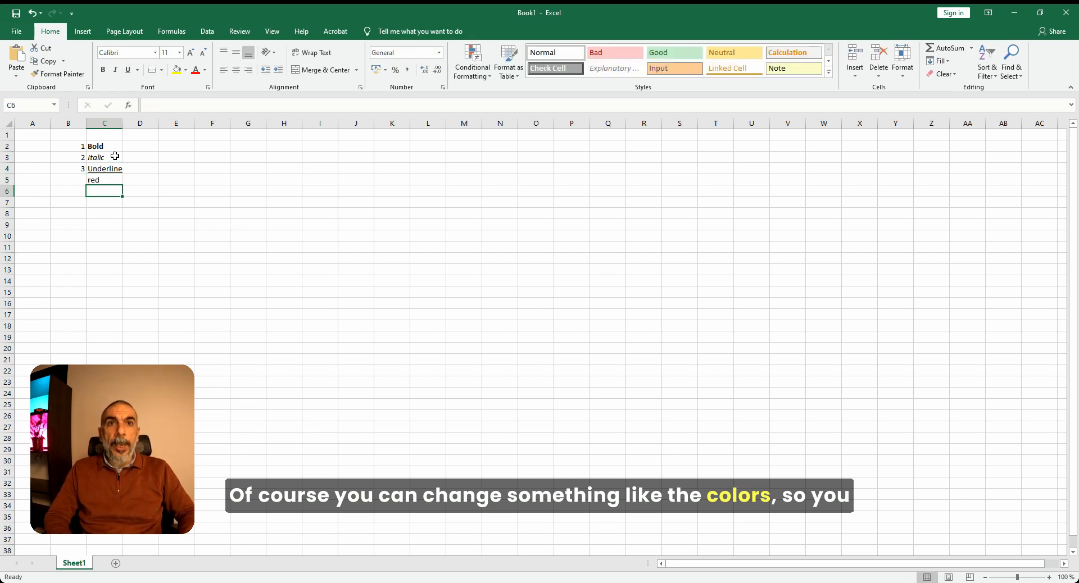
# - Give cell C5 a red font color and a yellow fill
pyautogui.click(103, 182)
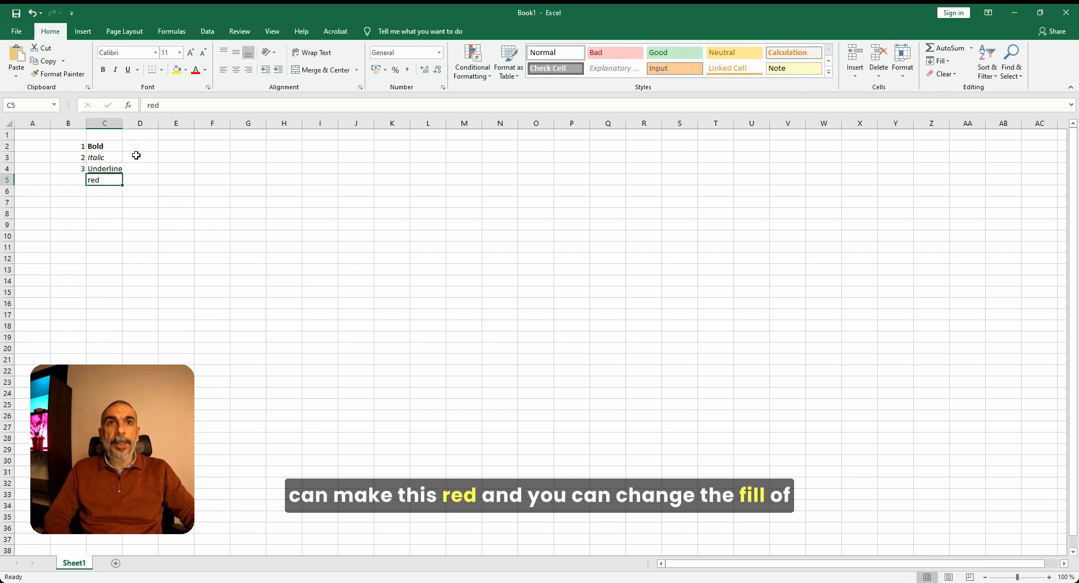
pyautogui.click(195, 70)
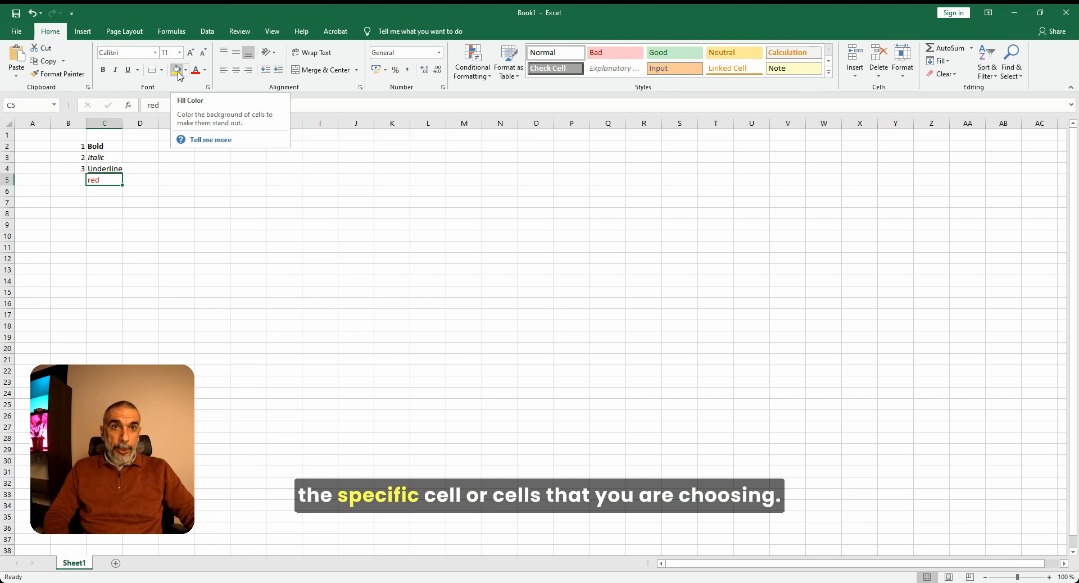
pyautogui.click(178, 73)
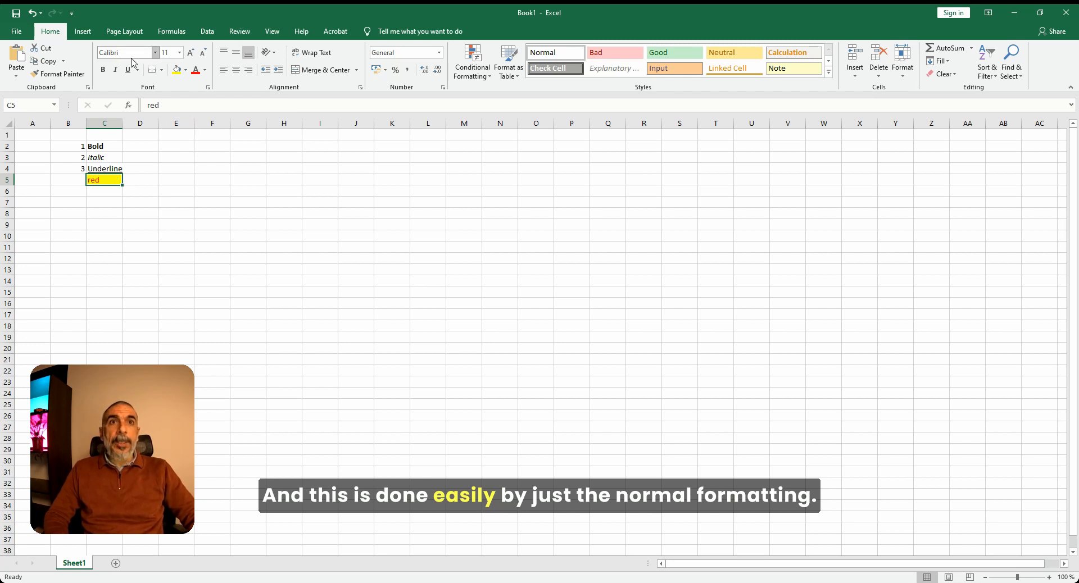
# - Increase the font size of the word in C5 gradually up to 72
pyautogui.click(190, 52)
pyautogui.click(190, 52)
pyautogui.click(190, 52)
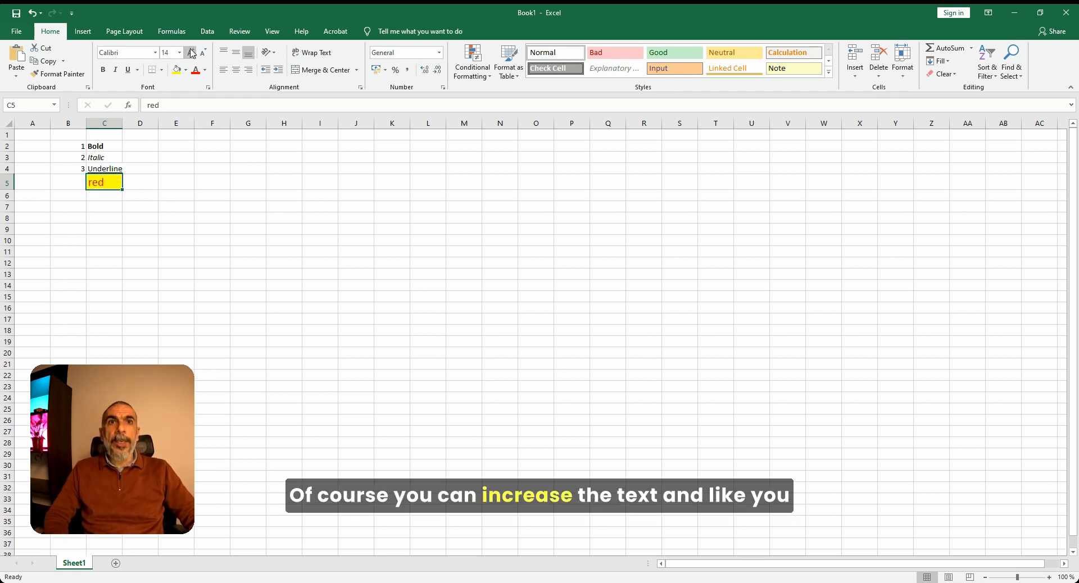
pyautogui.click(191, 52)
pyautogui.click(190, 52)
pyautogui.click(190, 53)
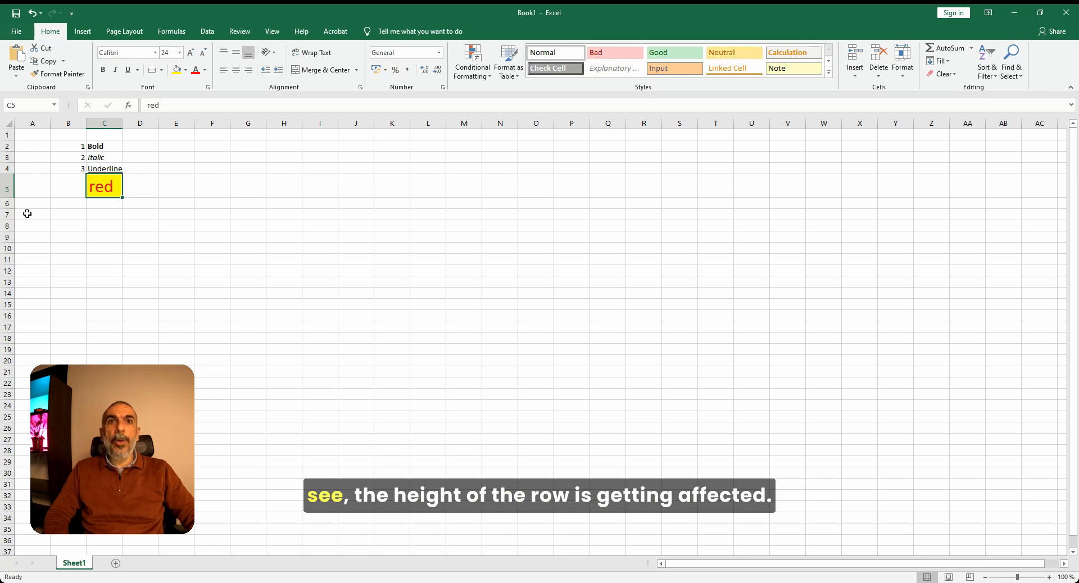
pyautogui.click(190, 52)
pyautogui.click(191, 52)
pyautogui.click(190, 52)
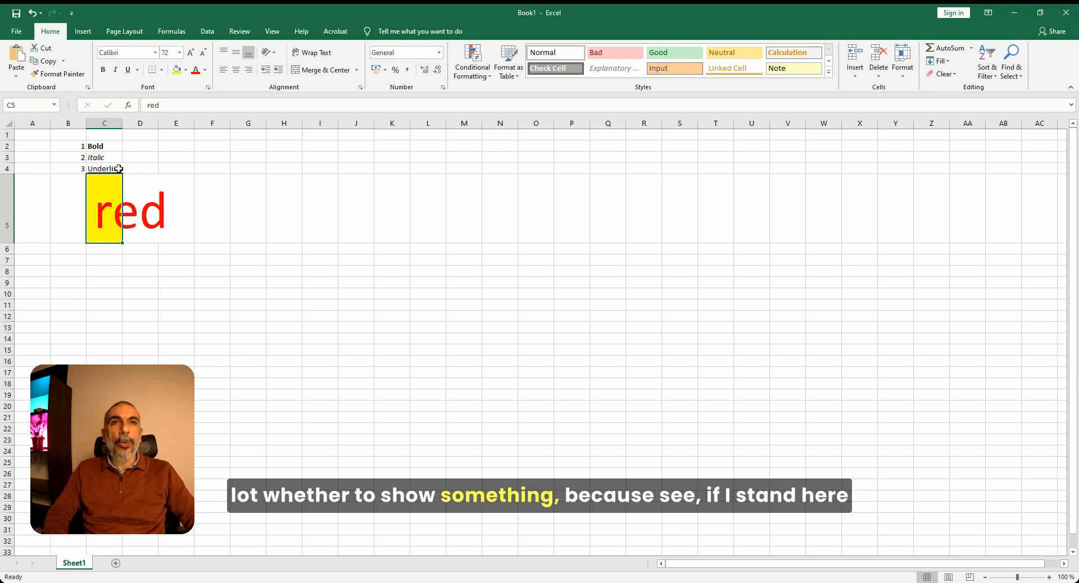
# - Enter "words" in cell D5 and turn on text wrapping for the large word in C5
pyautogui.click(133, 209)
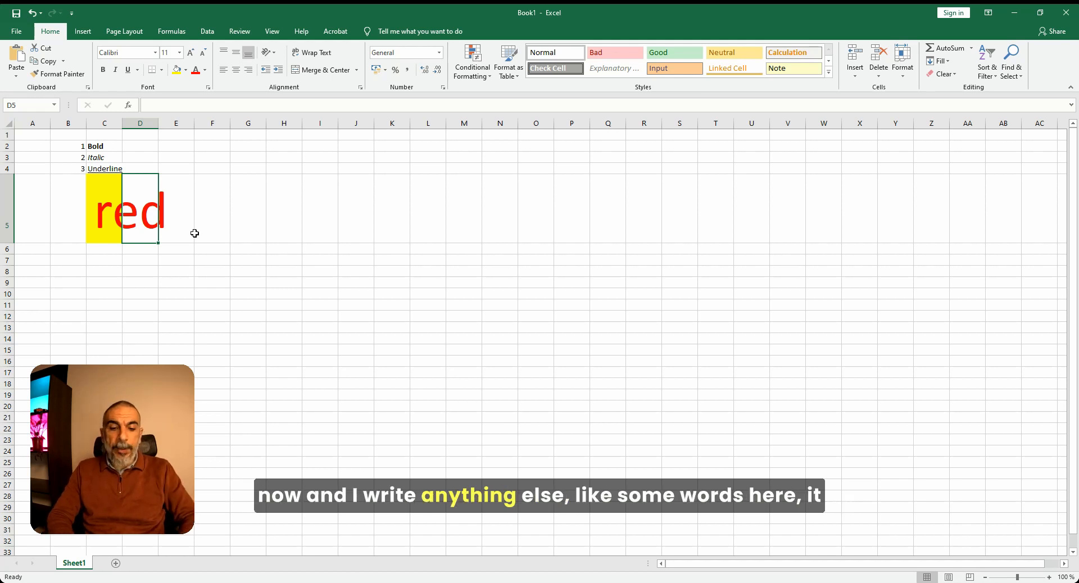
pyautogui.write('words')
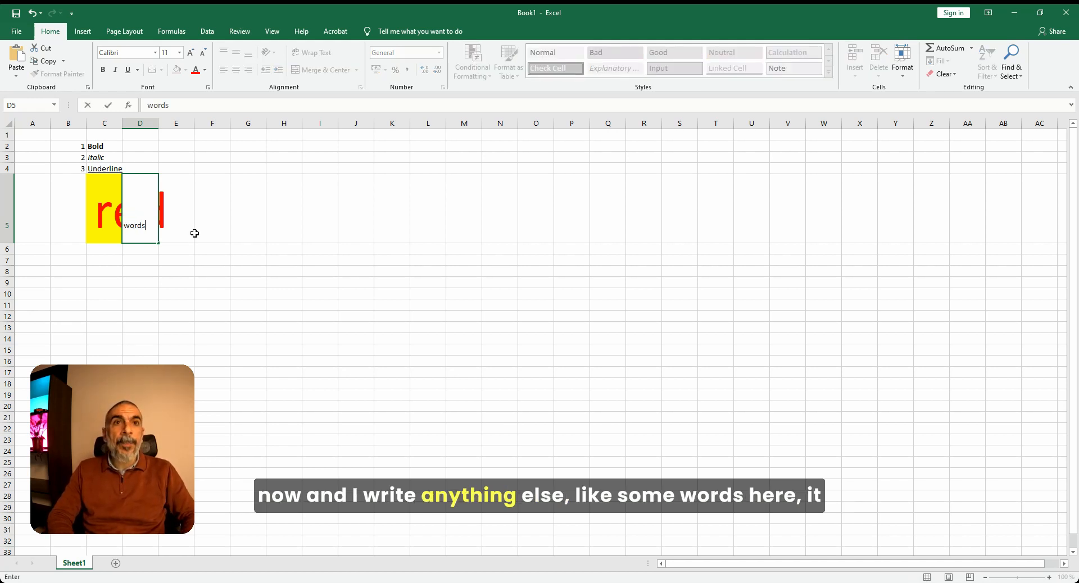
pyautogui.press('Return')
pyautogui.click(111, 203)
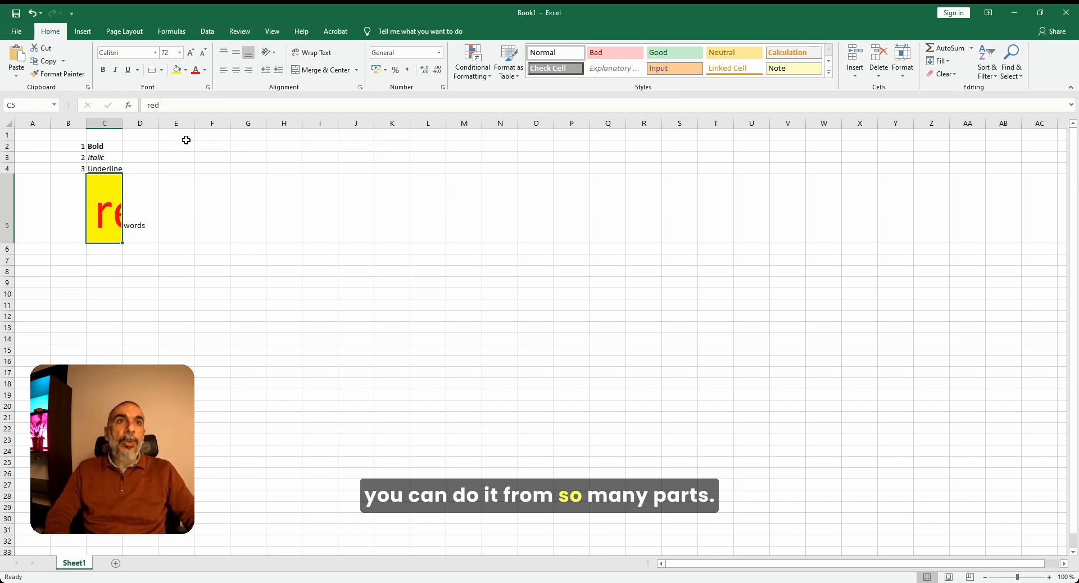
pyautogui.click(319, 54)
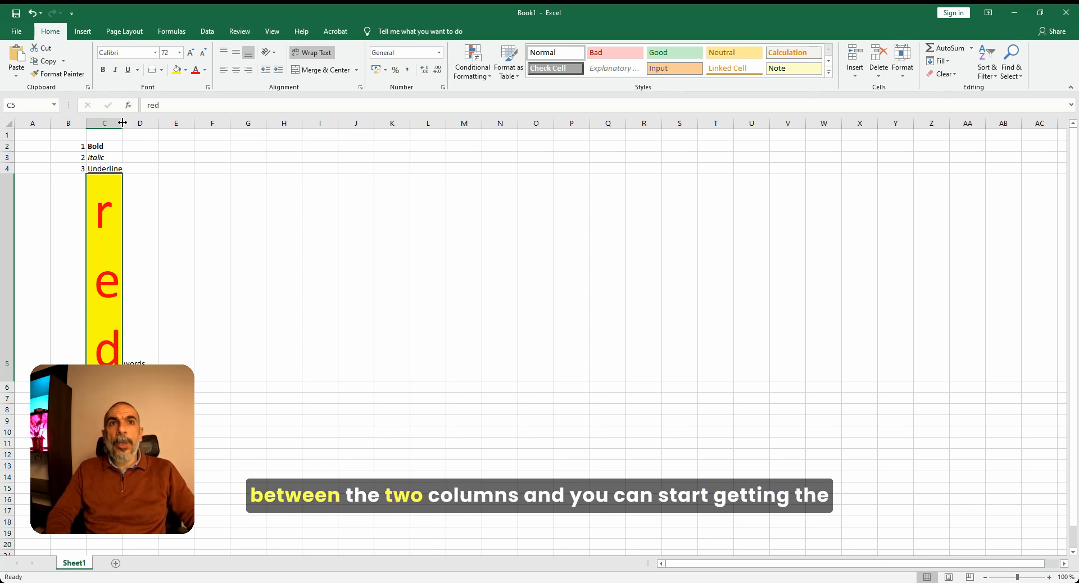
# - Widen column C until "red" fits on one line, and reduce row 5's height, auto-fitting it to the text
pyautogui.moveTo(122, 122); pyautogui.dragTo(185, 122)
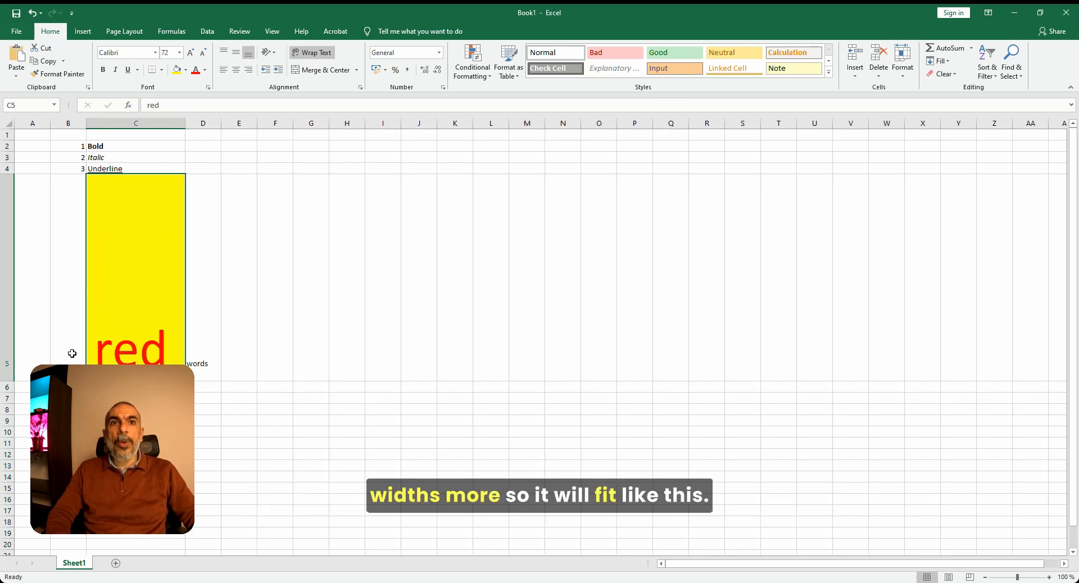
pyautogui.moveTo(11, 381); pyautogui.dragTo(21, 198)
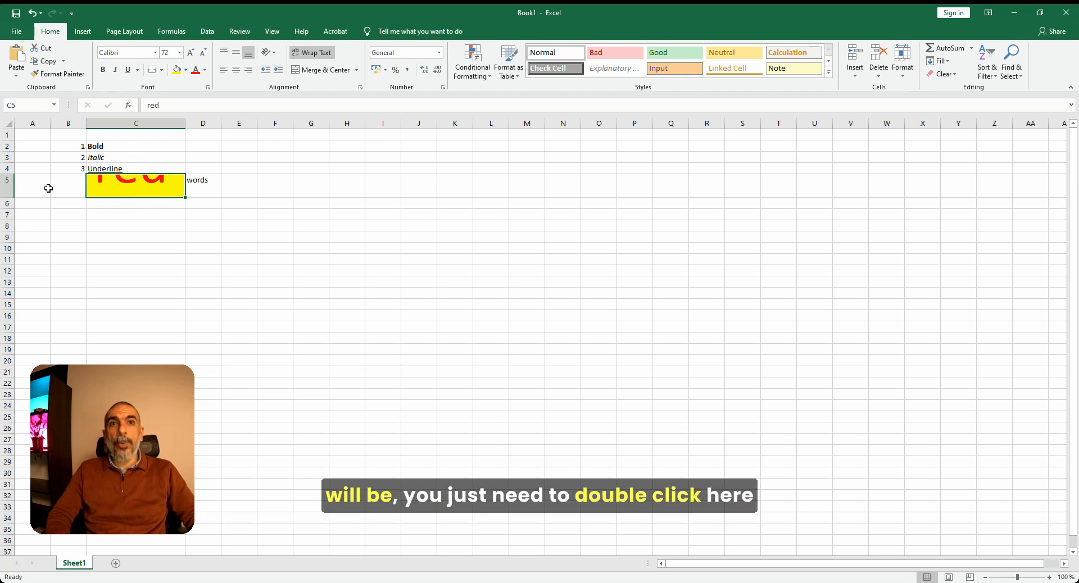
pyautogui.doubleClick(12, 197)
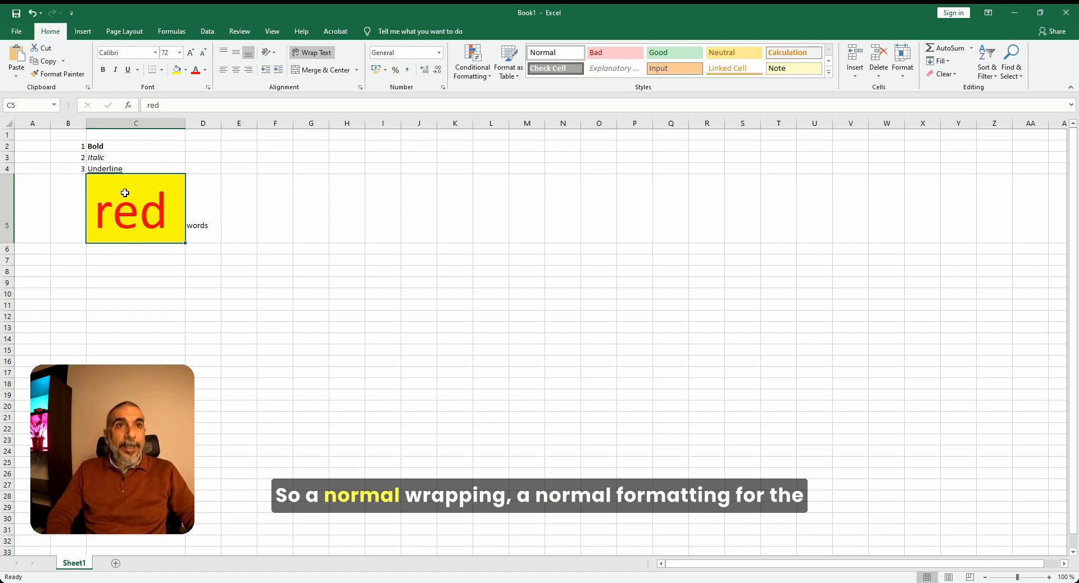
# - Make row 5 slightly taller and switch the vertical alignment of C5 between top, middle and bottom
pyautogui.click(236, 55)
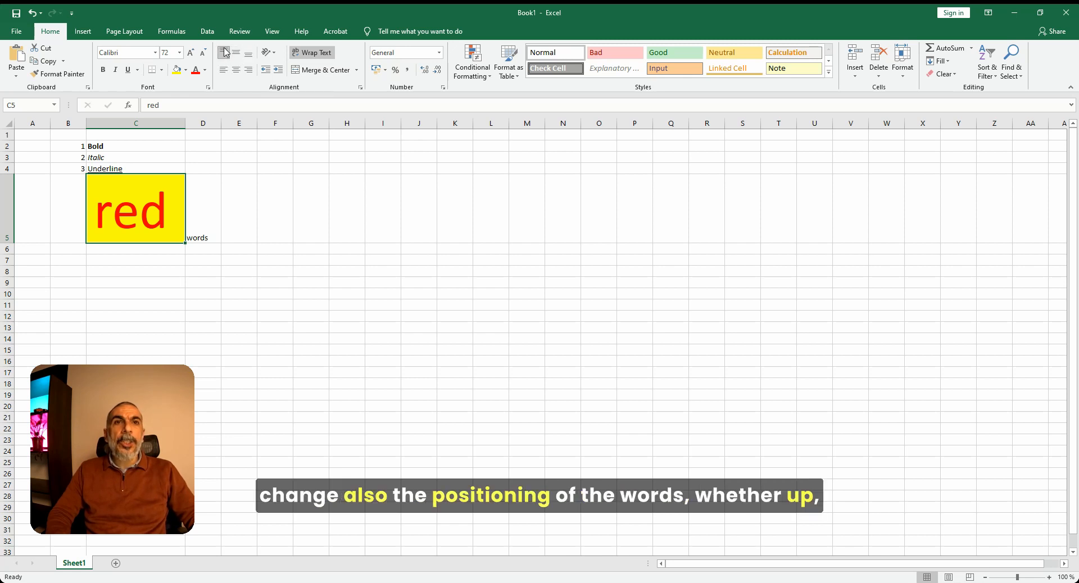
pyautogui.moveTo(10, 242); pyautogui.dragTo(10, 263)
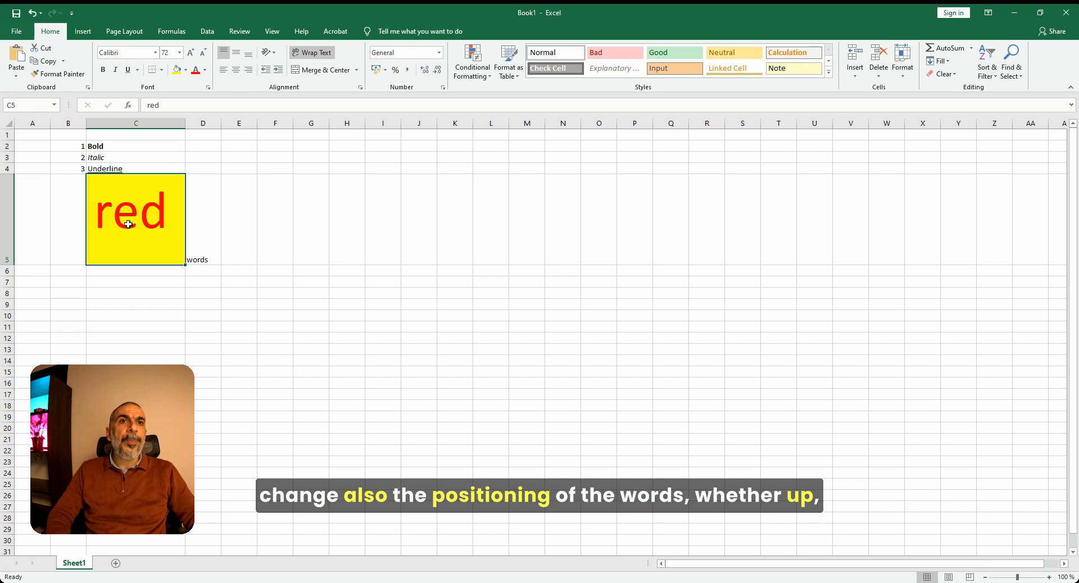
pyautogui.click(235, 54)
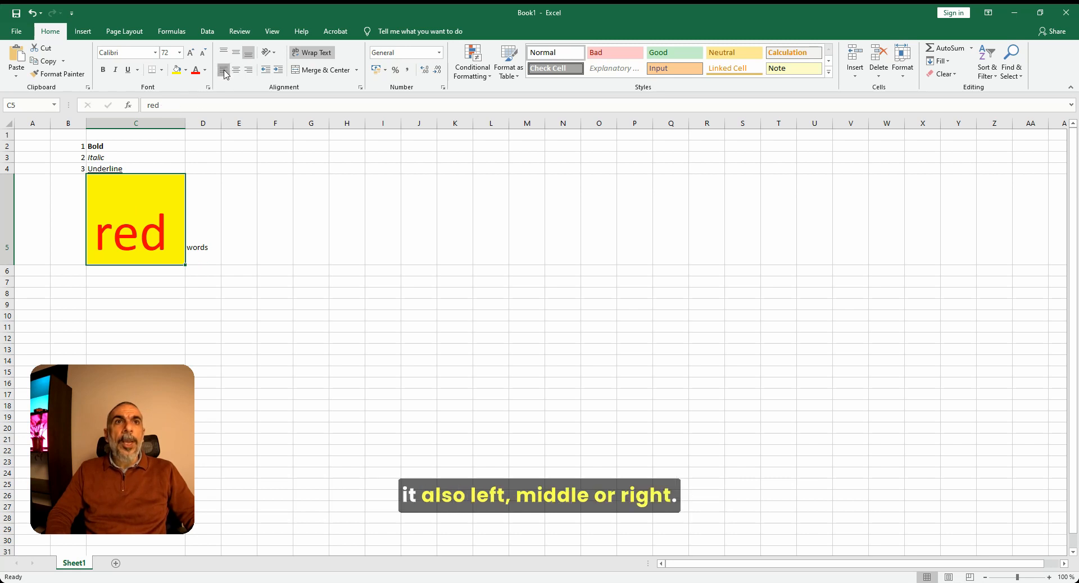
# - Switch the horizontal alignment of C5 to center and finally right, and right-align the numbers in B2:B4
pyautogui.click(237, 71)
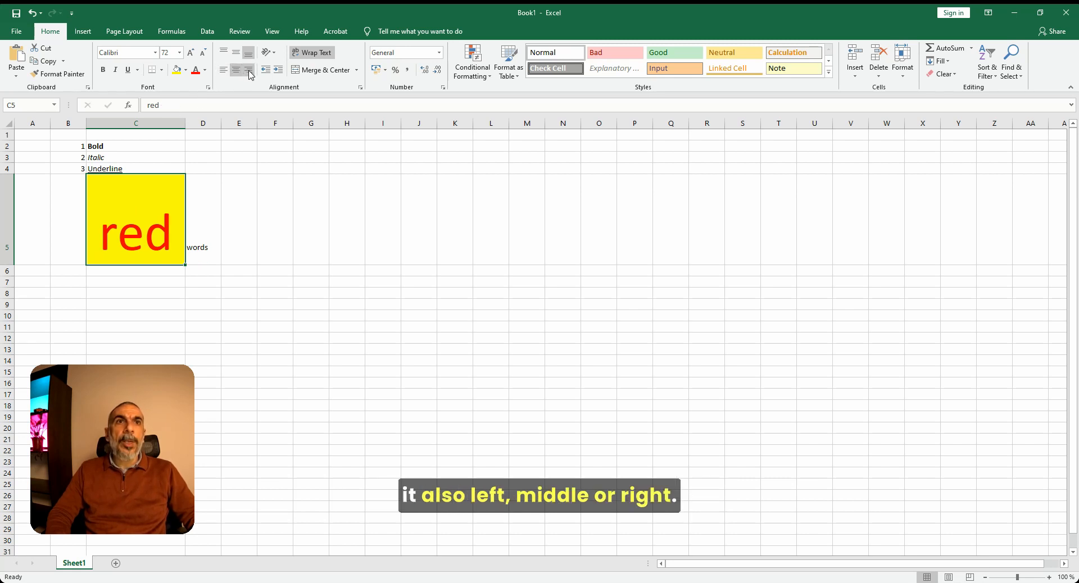
pyautogui.click(249, 70)
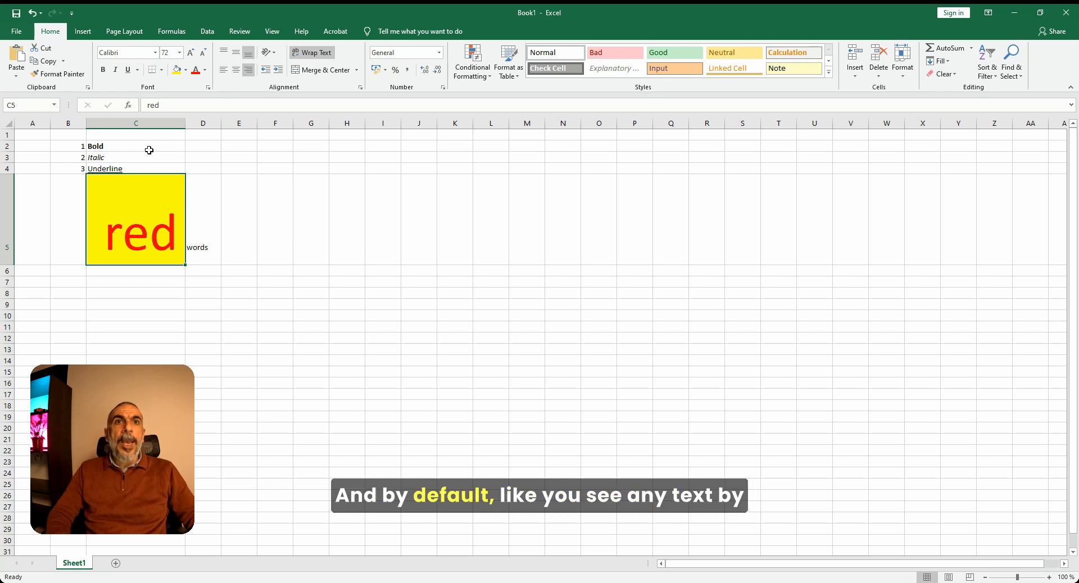
pyautogui.moveTo(118, 147); pyautogui.dragTo(125, 211)
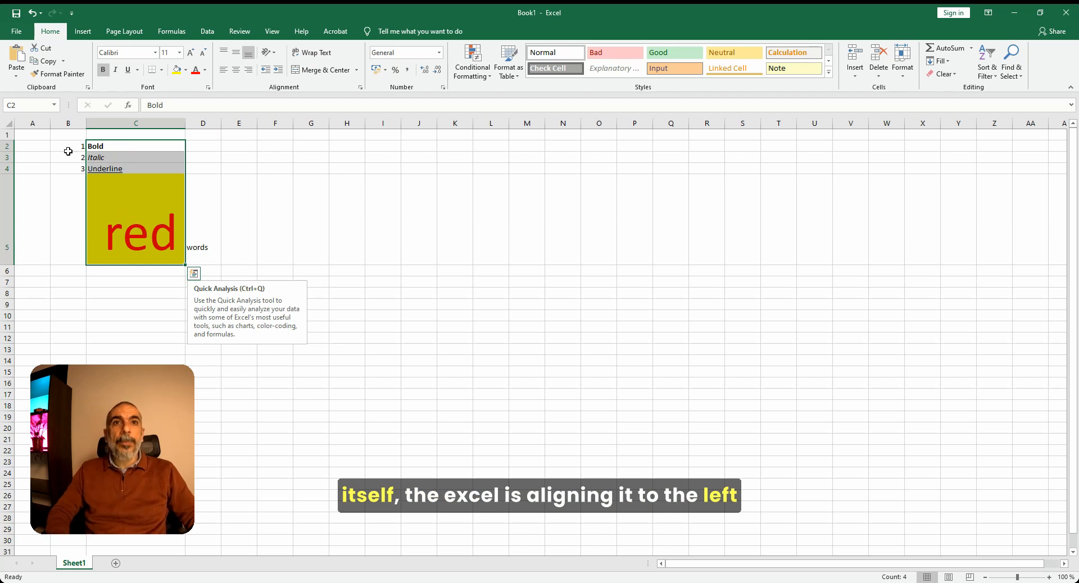
pyautogui.moveTo(68, 147); pyautogui.dragTo(77, 170)
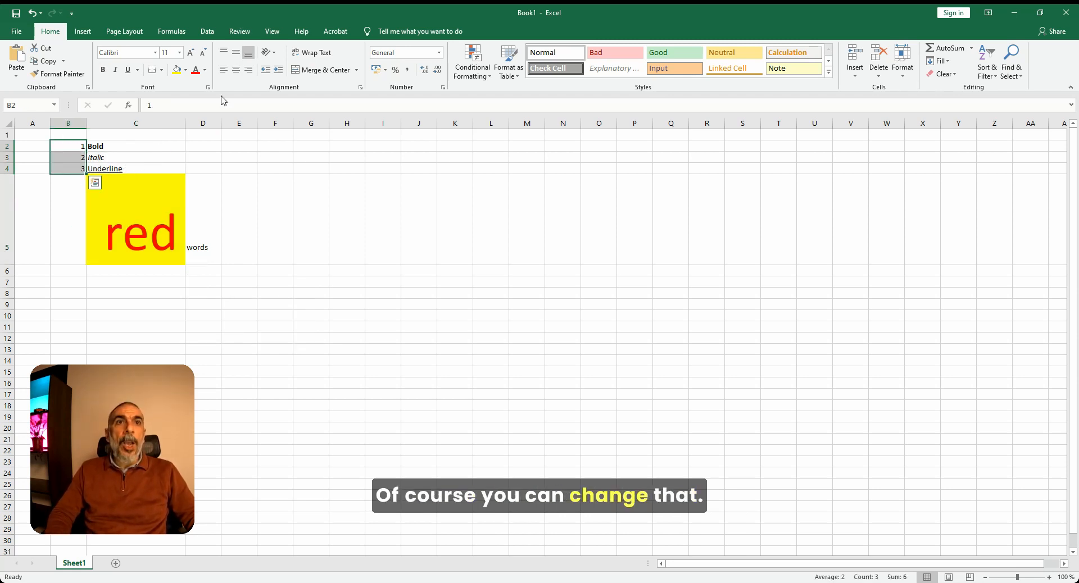
pyautogui.click(249, 69)
# - Enter 400 in cell B5 and reduce row 5's height to roughly a third
pyautogui.click(76, 192)
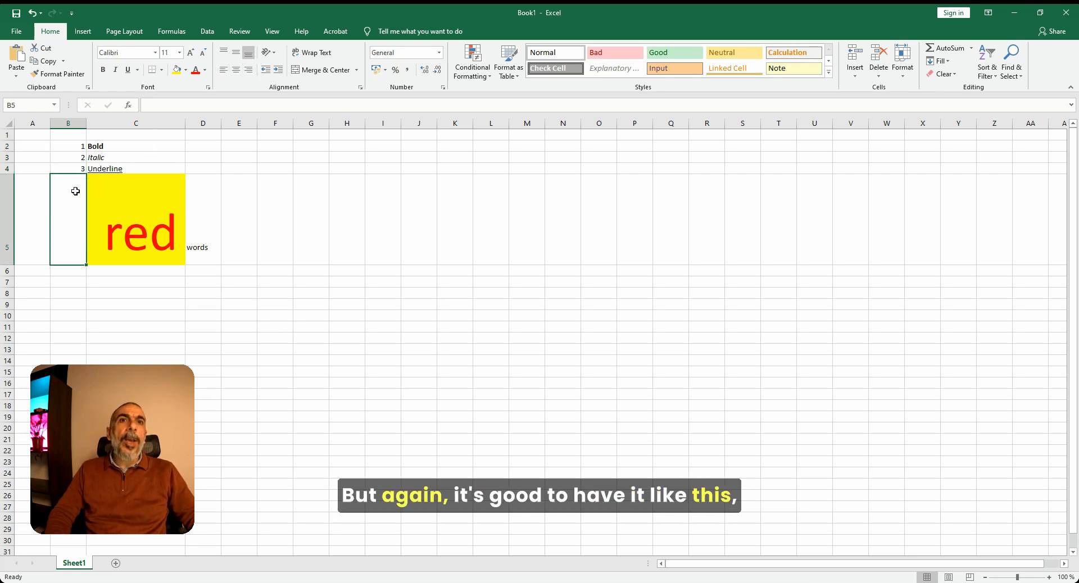
pyautogui.write('4')
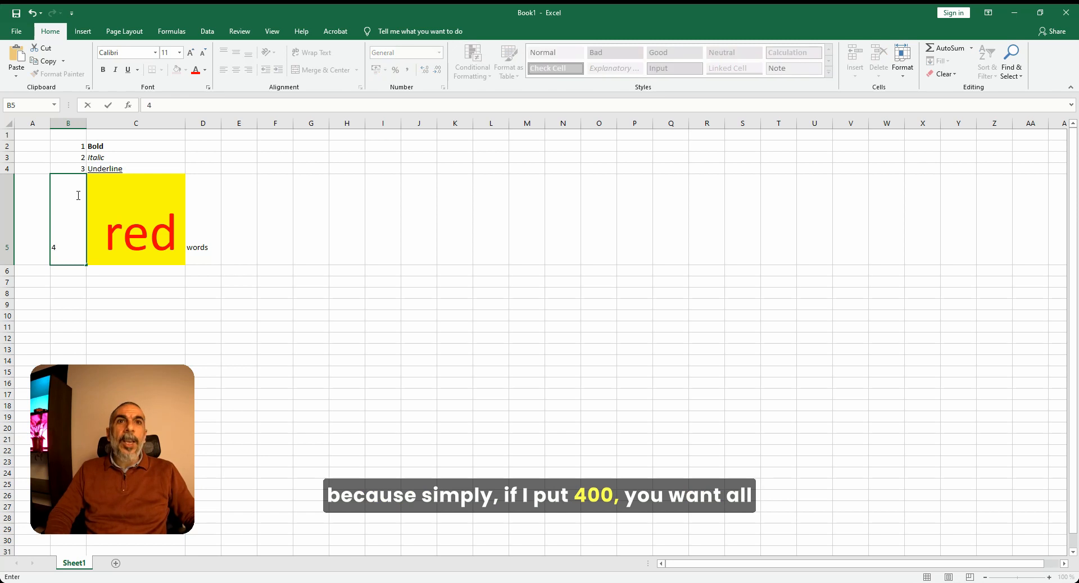
pyautogui.write('00')
pyautogui.press('Return')
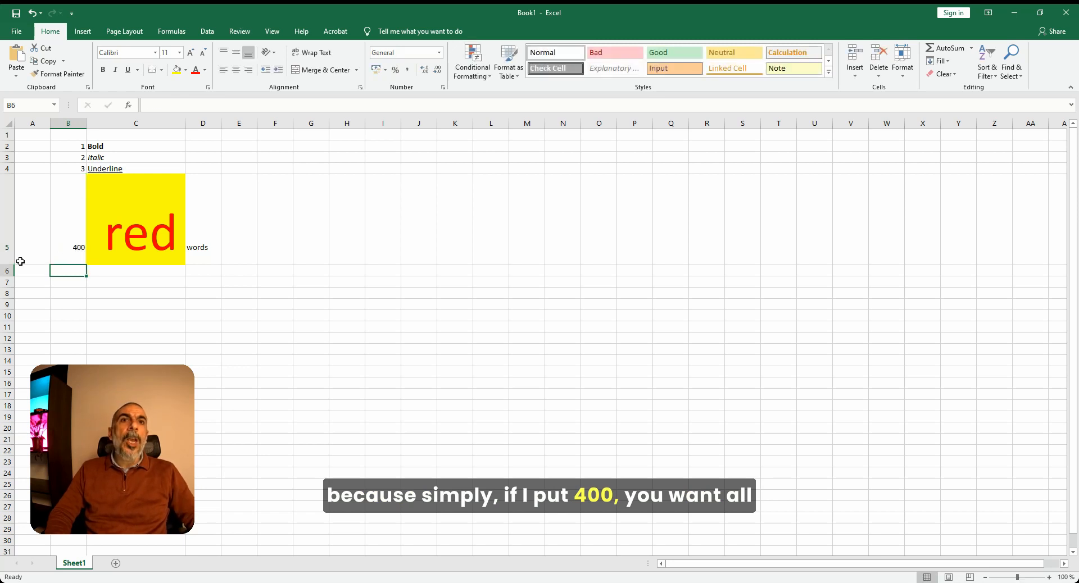
pyautogui.moveTo(6, 265); pyautogui.dragTo(6, 206)
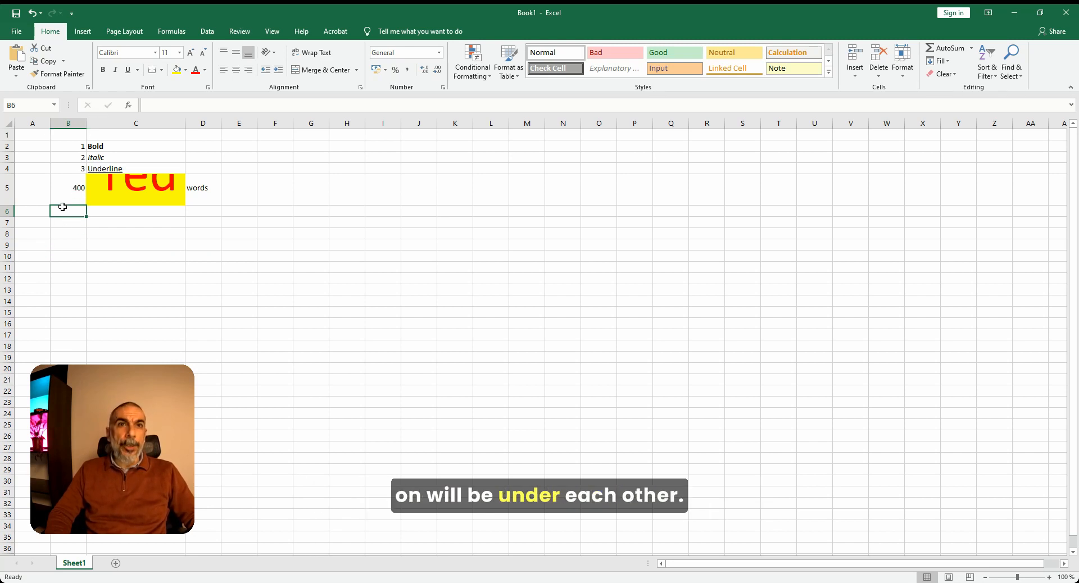
# - Enter 4000 in cell B6, directly below the 400
pyautogui.write('400')
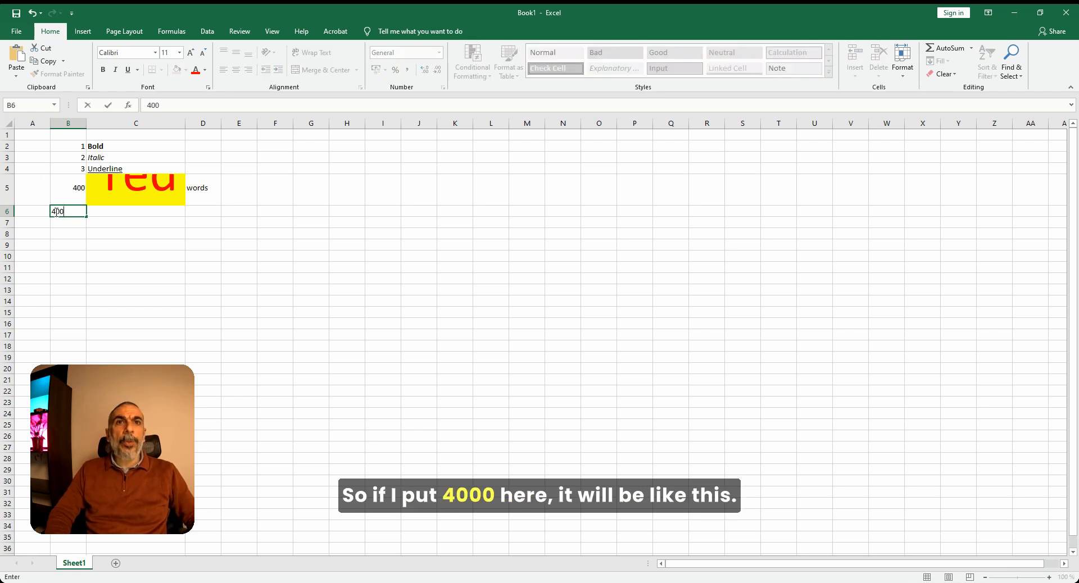
pyautogui.write('0')
pyautogui.press('Return')
pyautogui.press('Return')
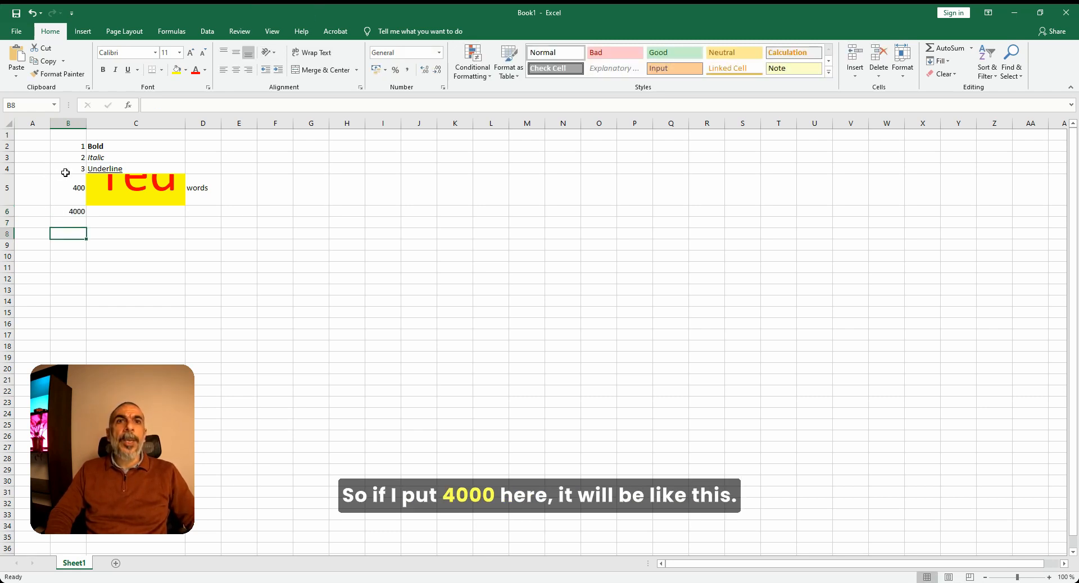
pyautogui.click(63, 206)
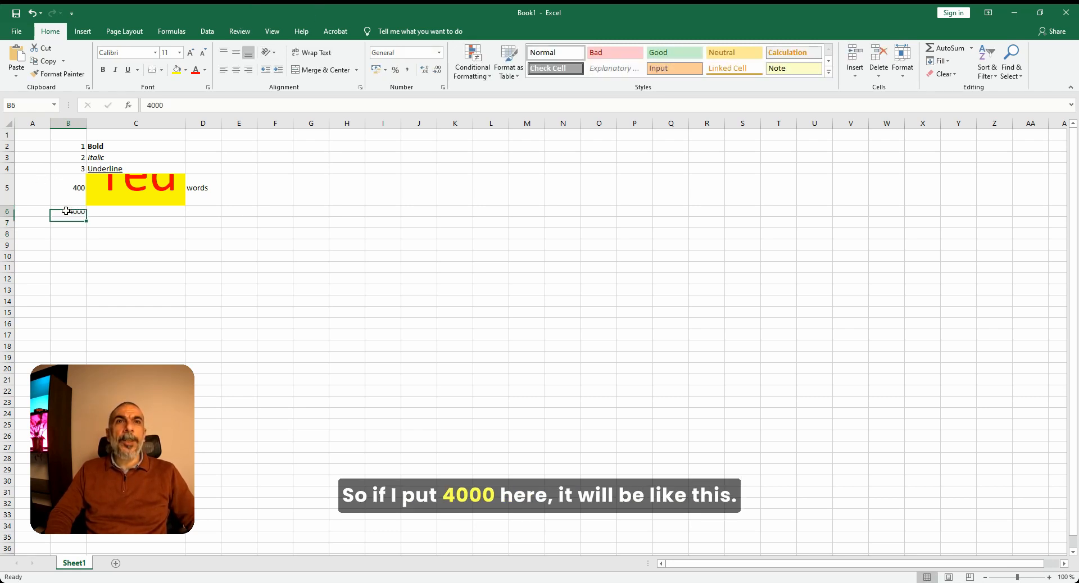
# - Apply the thousands separator (Comma) number style to the whole of column B
pyautogui.click(69, 123)
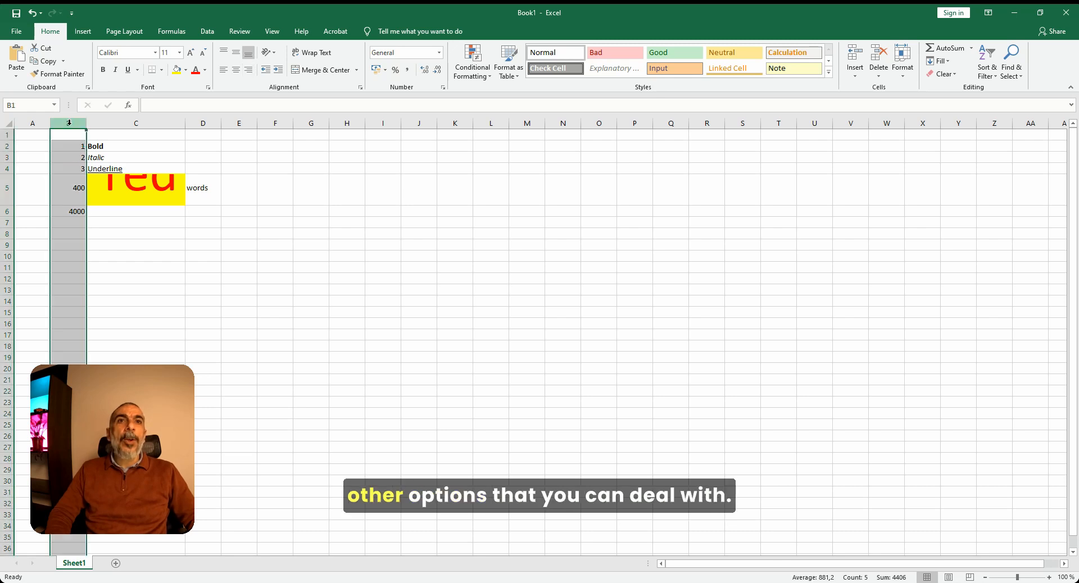
pyautogui.click(1048, 578)
pyautogui.click(1047, 577)
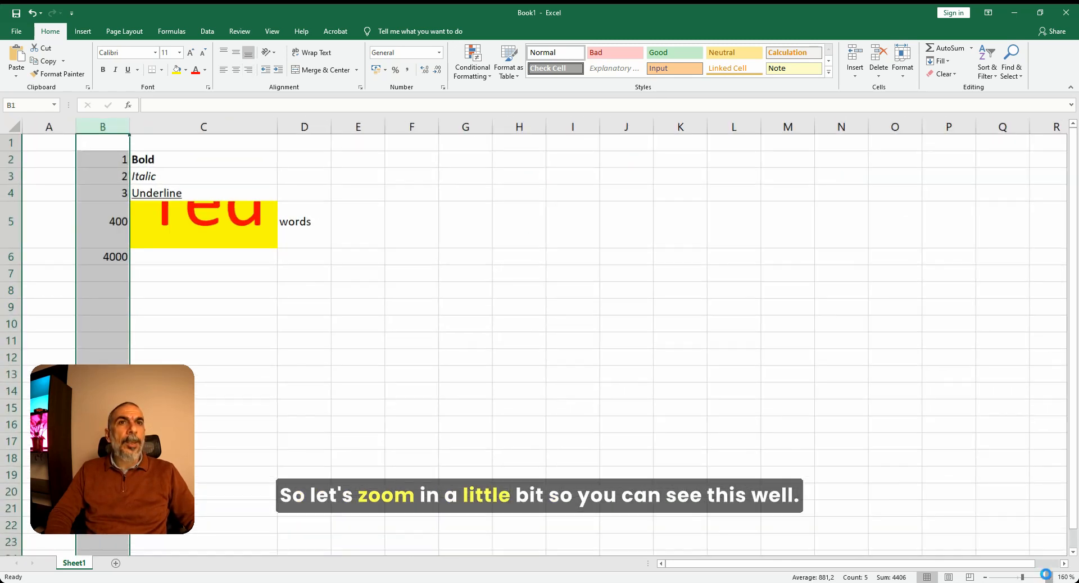
pyautogui.click(1047, 577)
pyautogui.click(1049, 575)
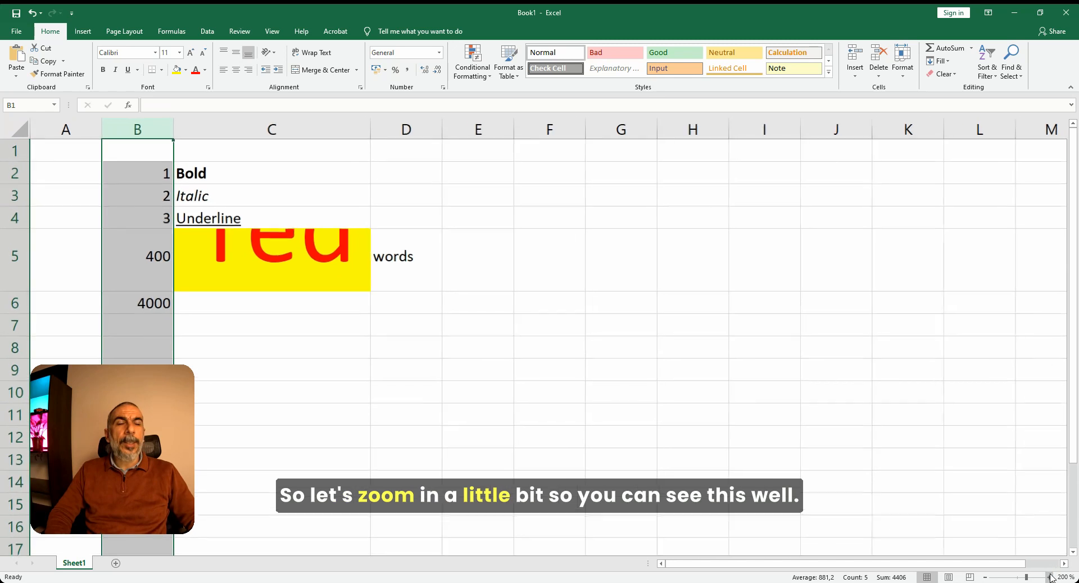
pyautogui.click(141, 305)
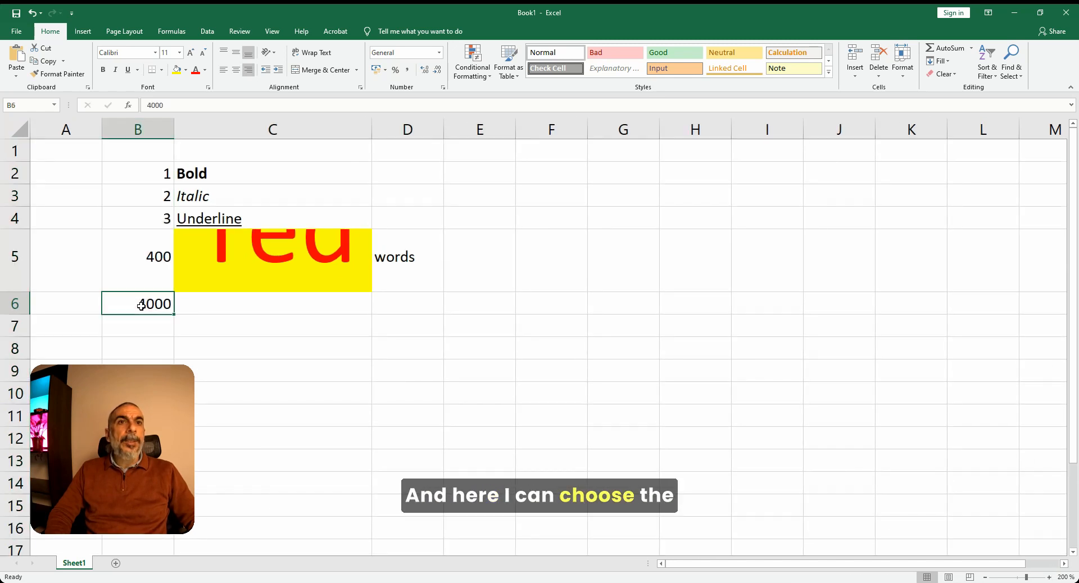
pyautogui.click(153, 138)
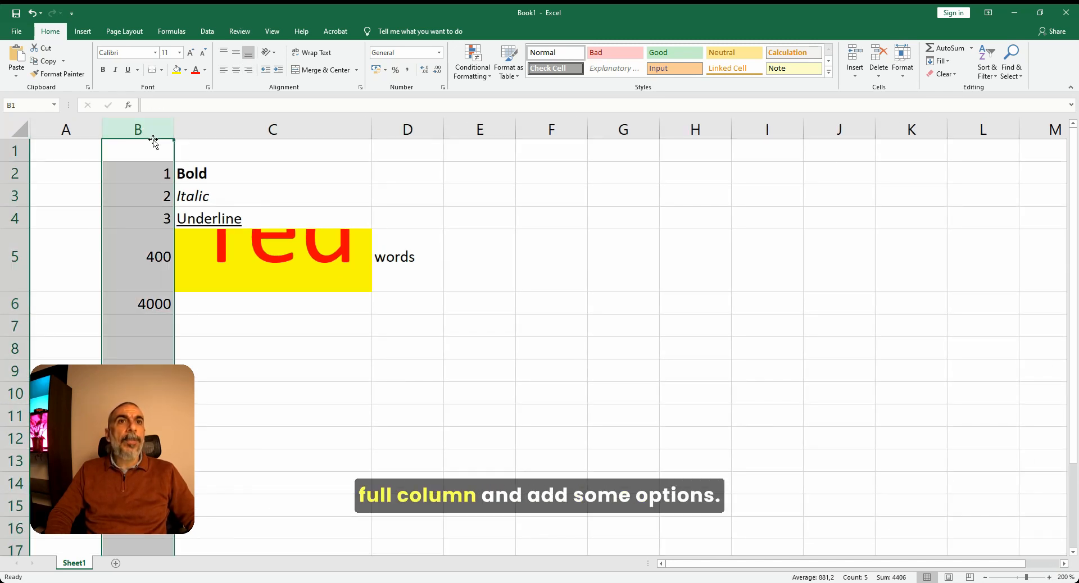
pyautogui.click(410, 71)
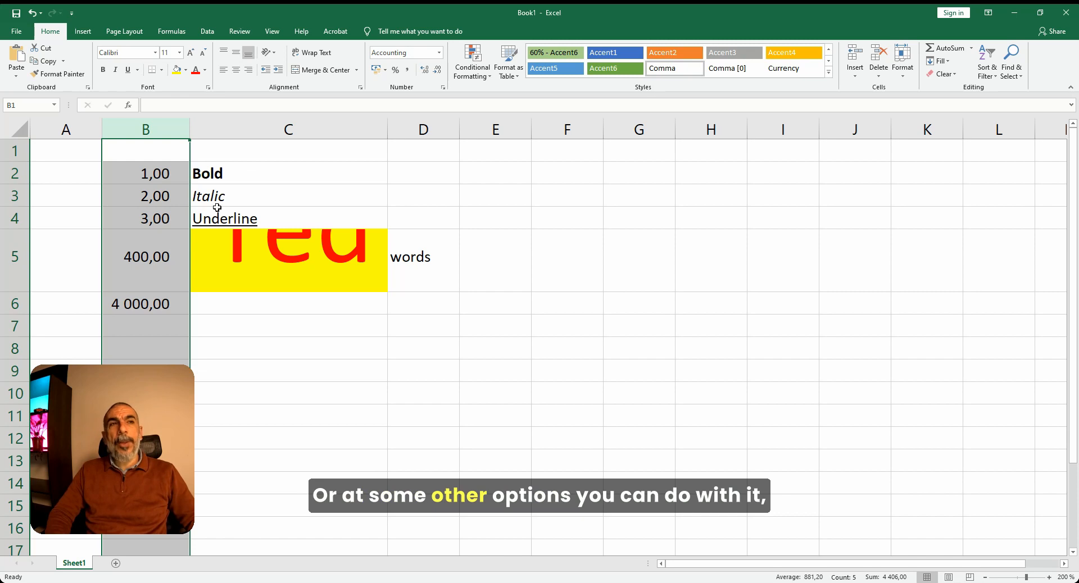
# - Enter 4 000 000 in cell B7 to demonstrate the thousands separator
pyautogui.click(162, 302)
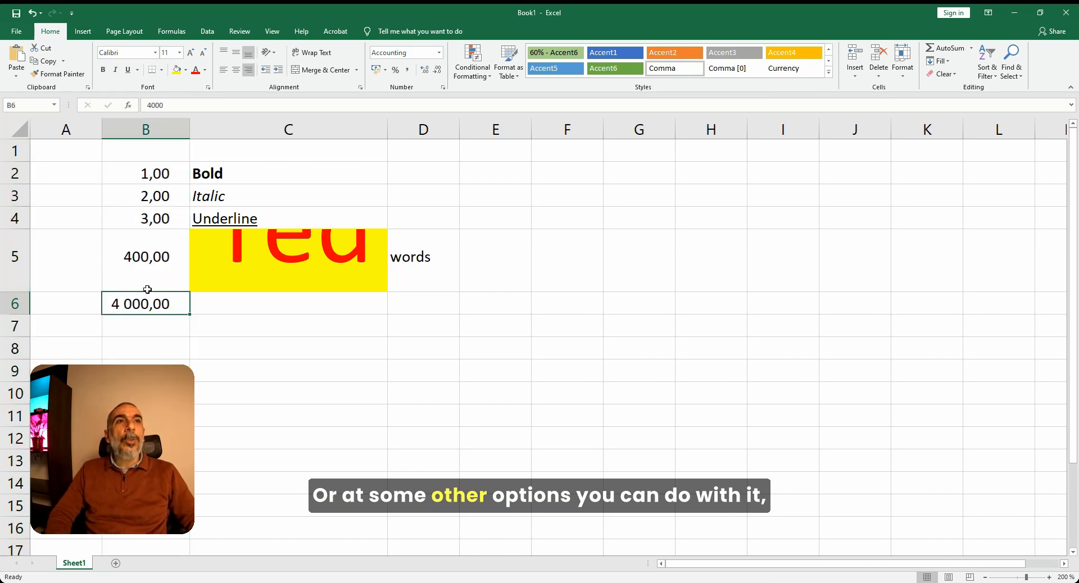
pyautogui.click(153, 130)
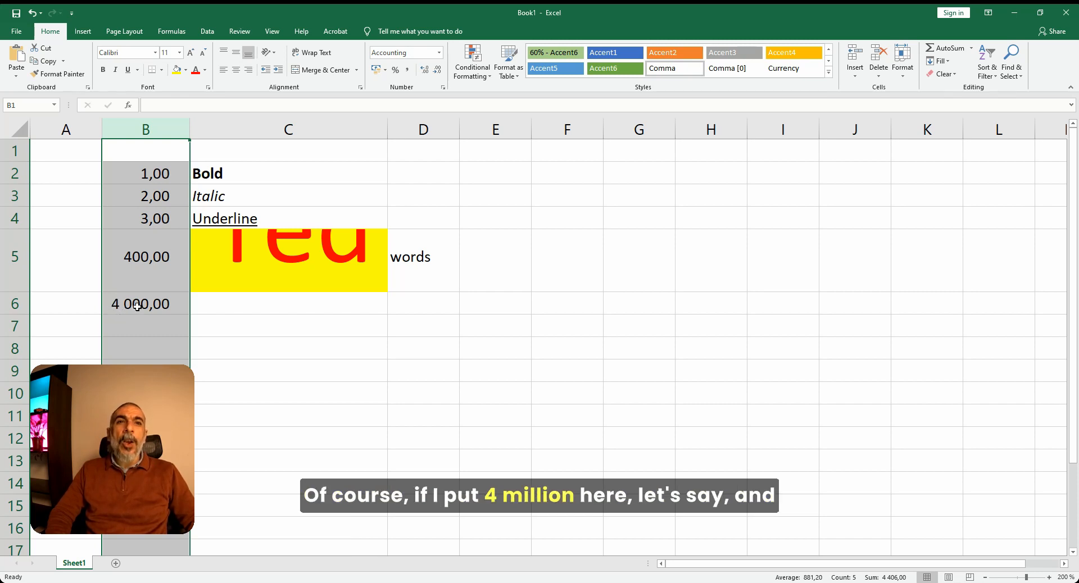
pyautogui.click(138, 323)
pyautogui.write('4')
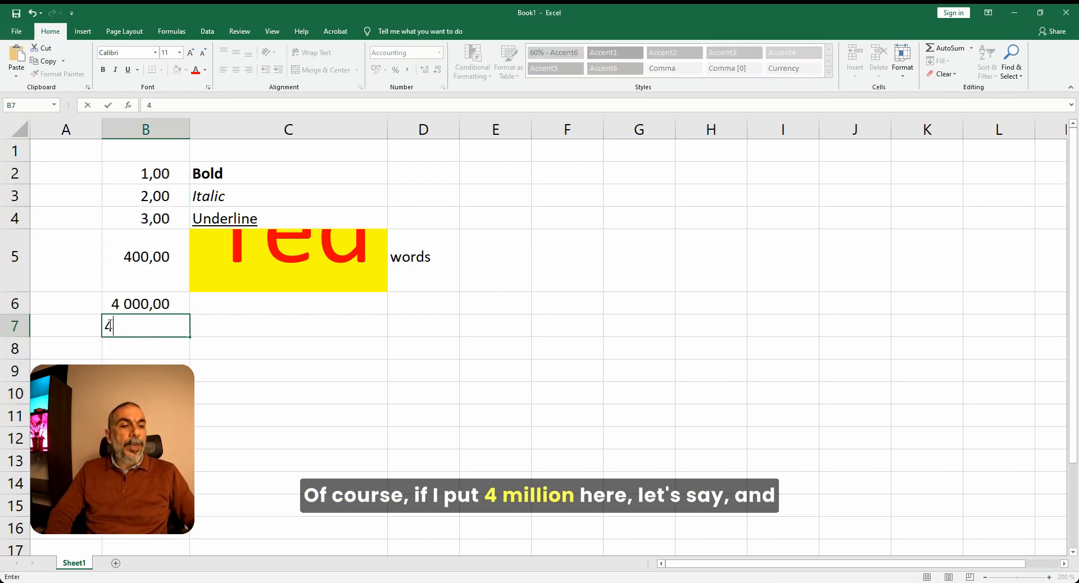
pyautogui.write(' 000 000')
pyautogui.press('Return')
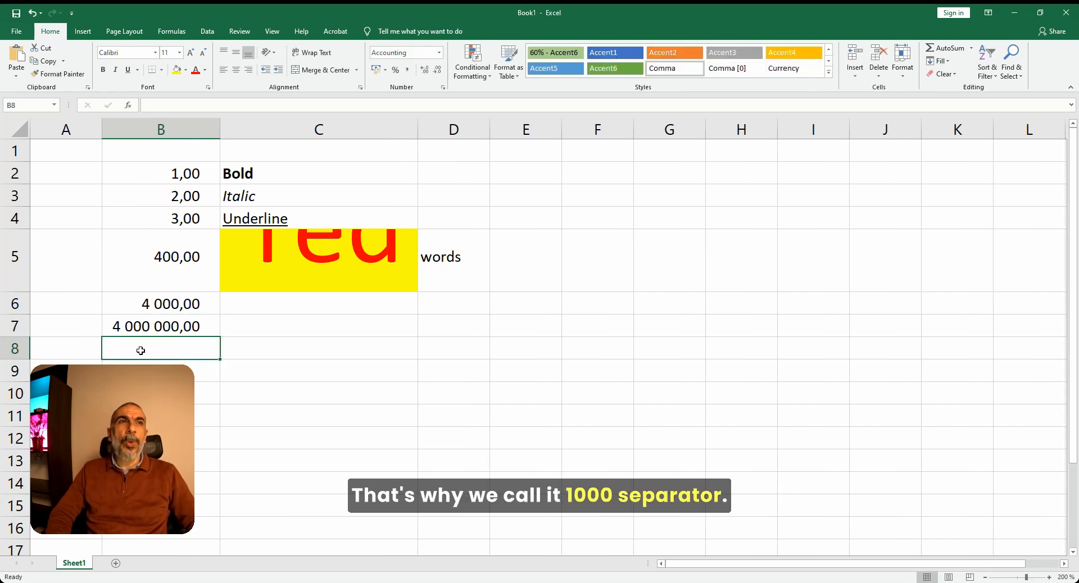
# - Format cell B7 as a percentage and replace its value with 0,75%
pyautogui.click(176, 328)
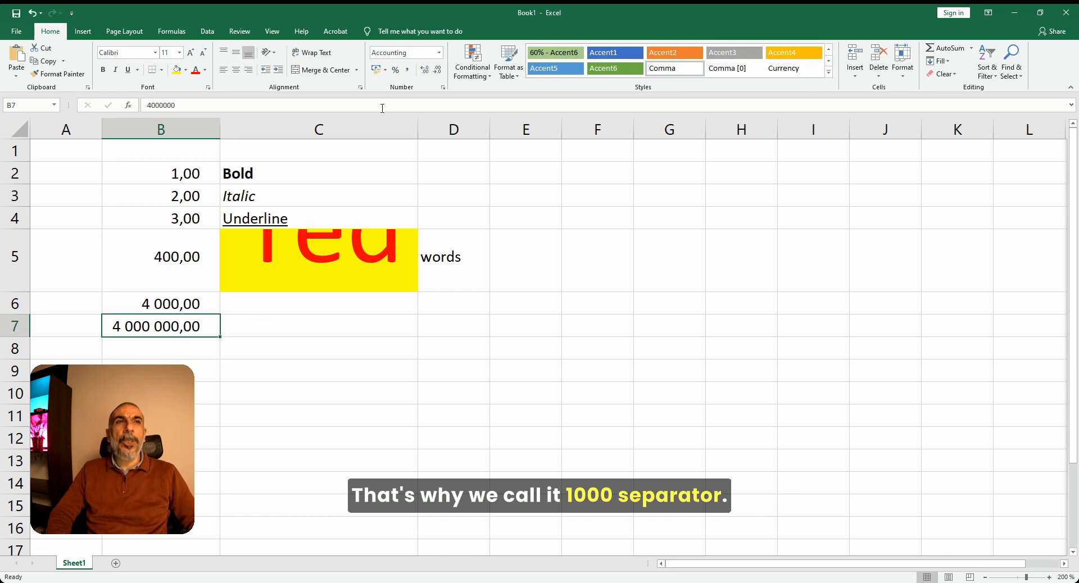
pyautogui.click(397, 70)
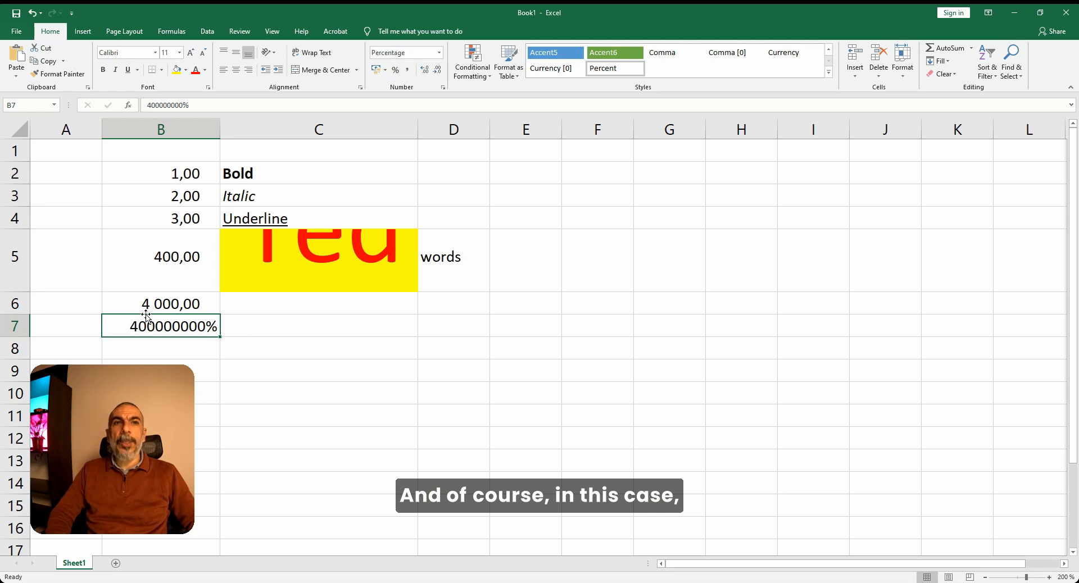
pyautogui.click(184, 353)
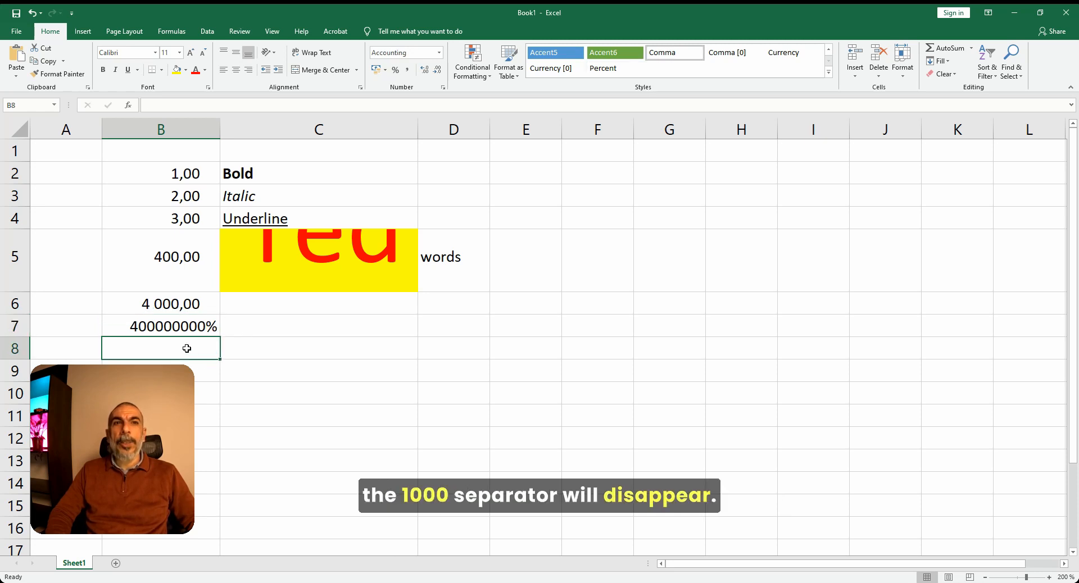
pyautogui.click(186, 332)
pyautogui.write('0,7')
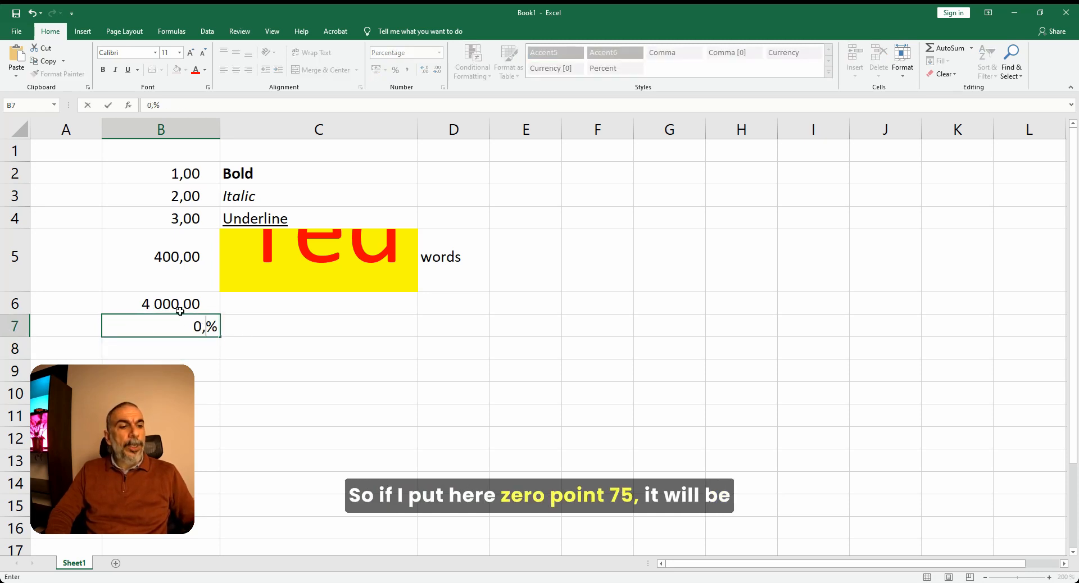
pyautogui.write('5')
pyautogui.press('Return')
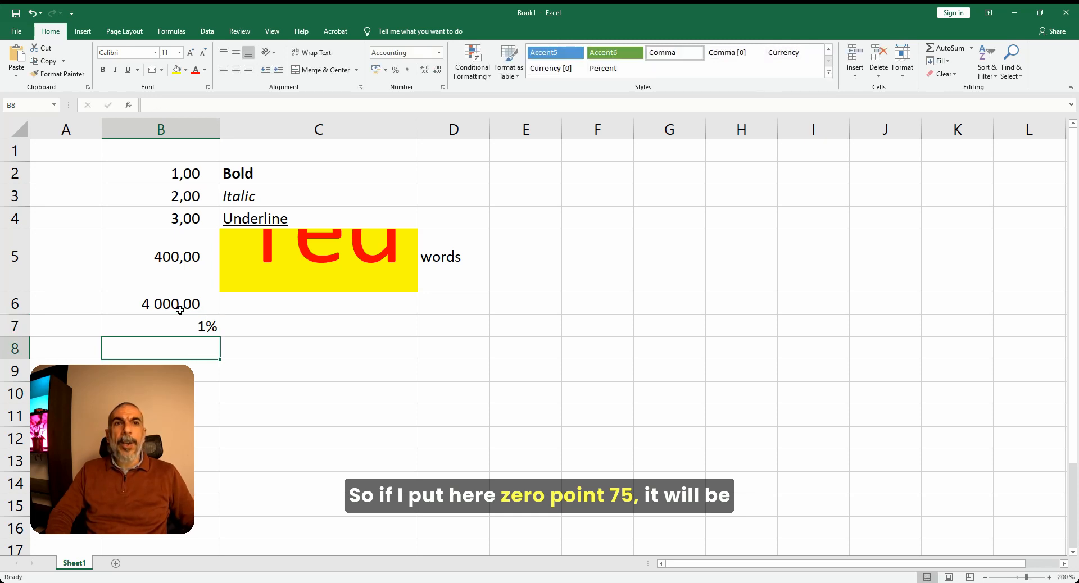
# - Increase the decimal places of the percentage in B7 to four, then reduce them to two
pyautogui.click(180, 332)
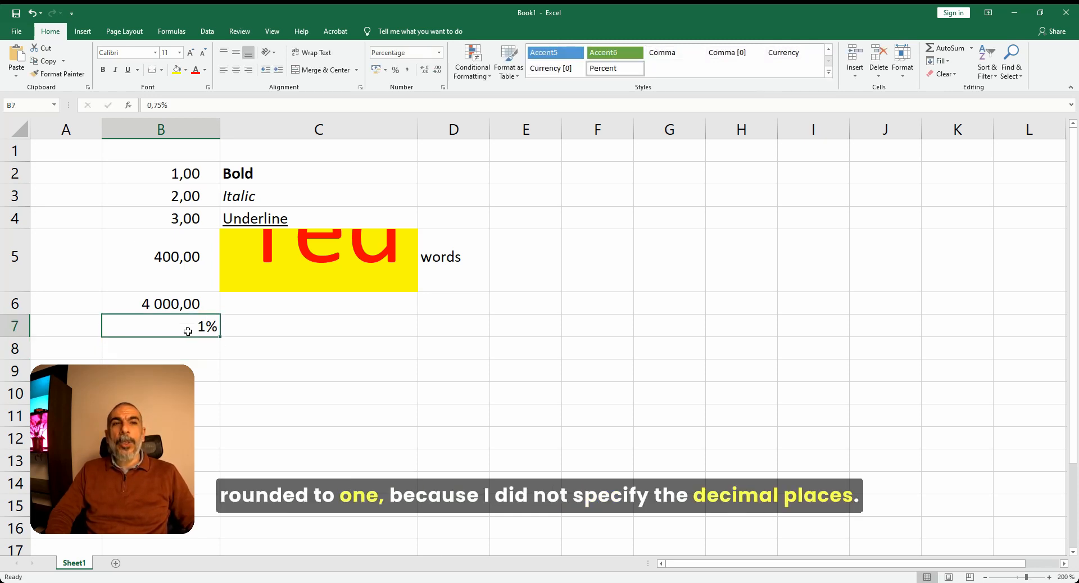
pyautogui.click(424, 69)
pyautogui.click(424, 69)
pyautogui.click(425, 70)
pyautogui.click(424, 70)
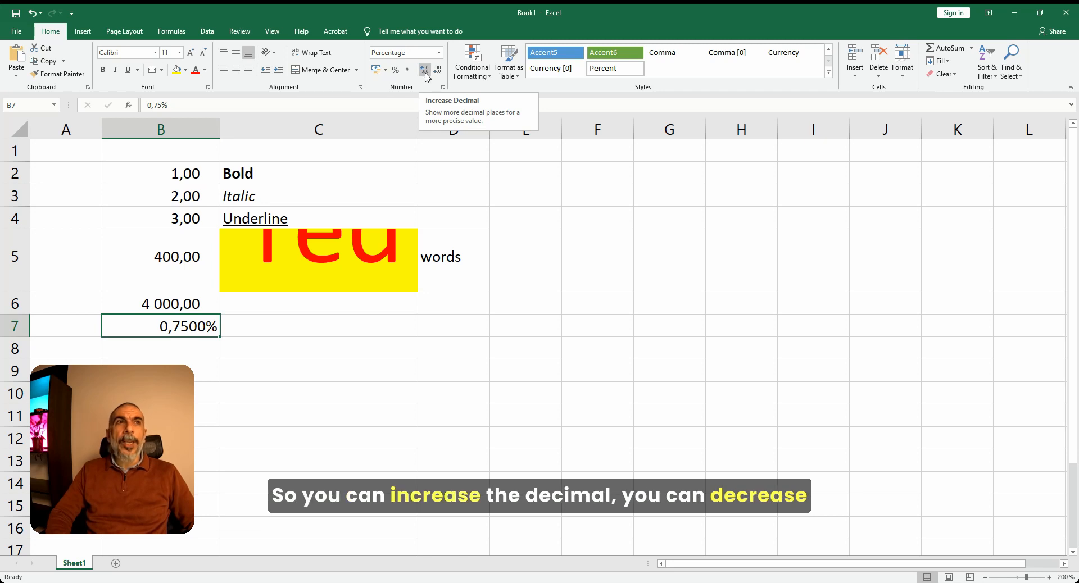
pyautogui.click(438, 70)
pyautogui.click(438, 70)
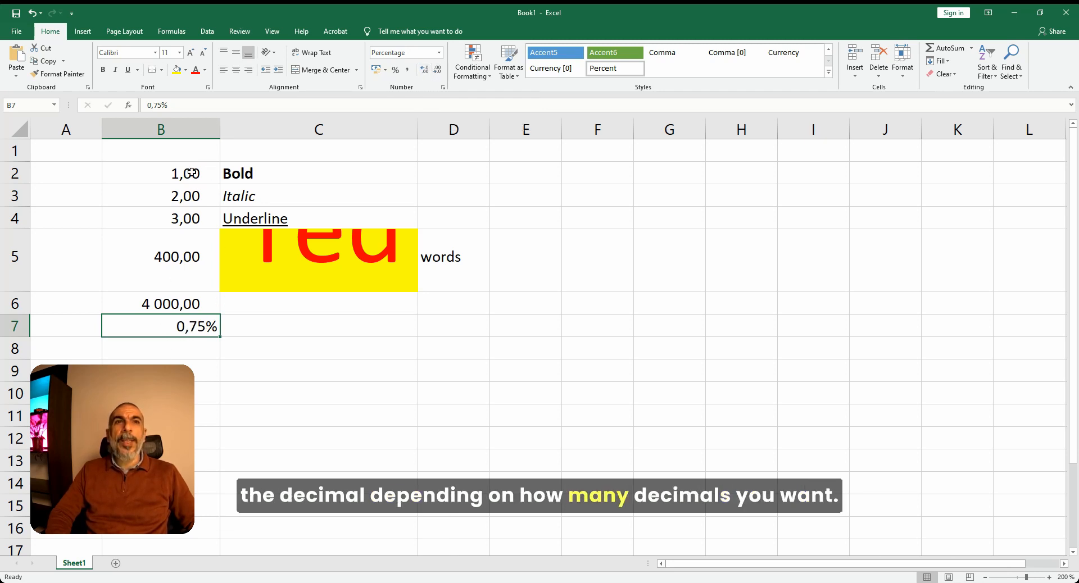
# - Remove the decimal places from the numbers in B2:B4, briefly adding one back before removing it again
pyautogui.moveTo(191, 173); pyautogui.dragTo(199, 208)
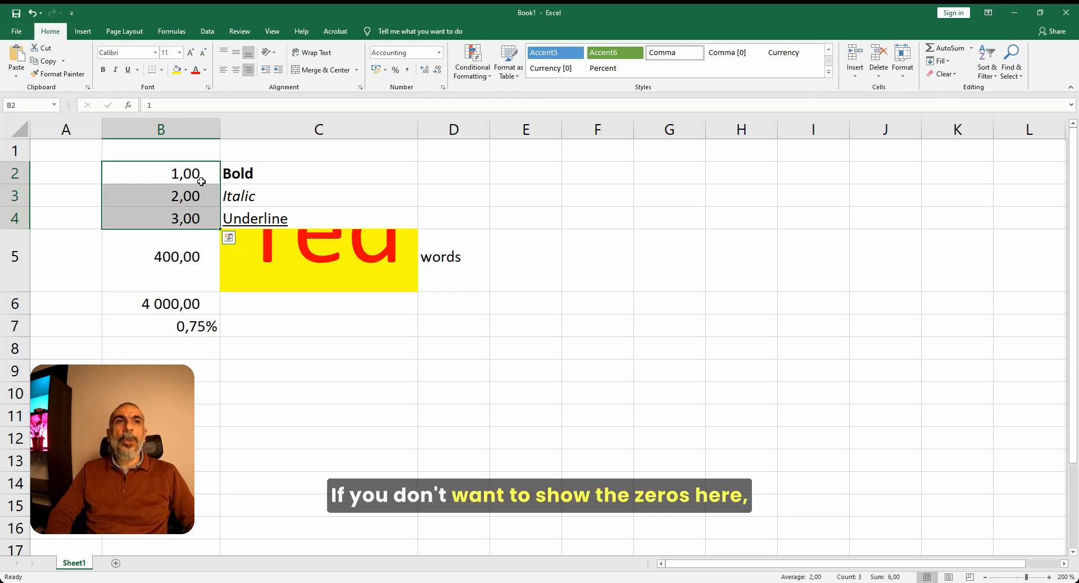
pyautogui.click(437, 72)
pyautogui.click(437, 71)
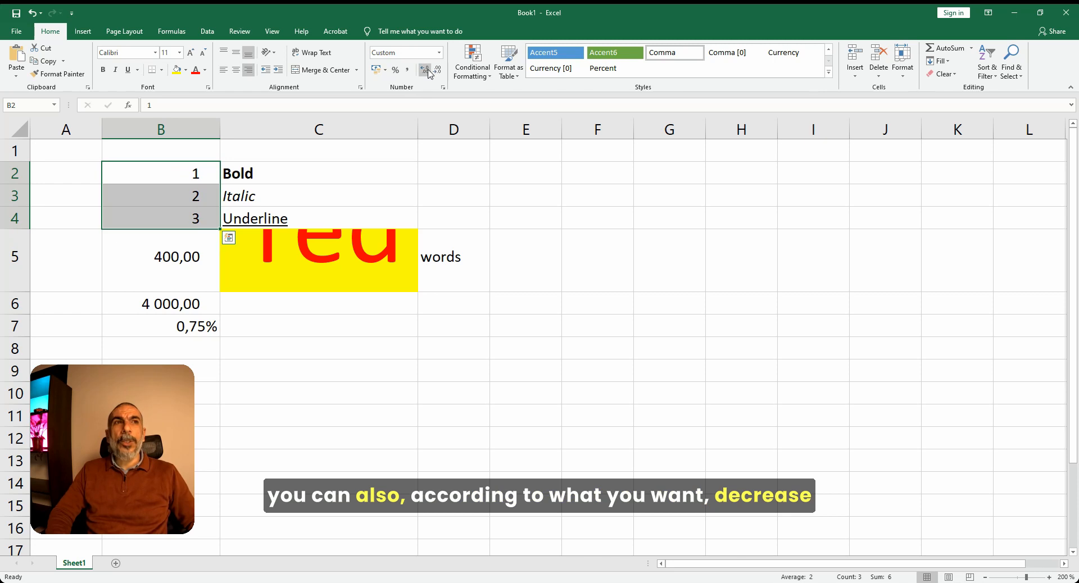
pyautogui.click(425, 70)
pyautogui.click(437, 73)
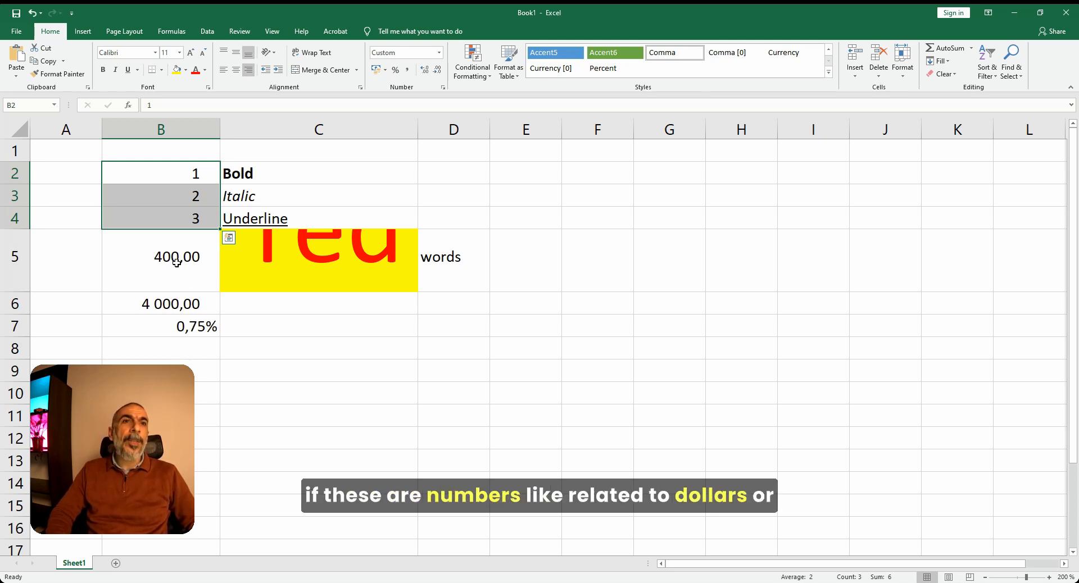
# - Apply the accounting number format to column B and switch its currency symbol to $ English (United States)
pyautogui.moveTo(174, 130); pyautogui.dragTo(343, 124)
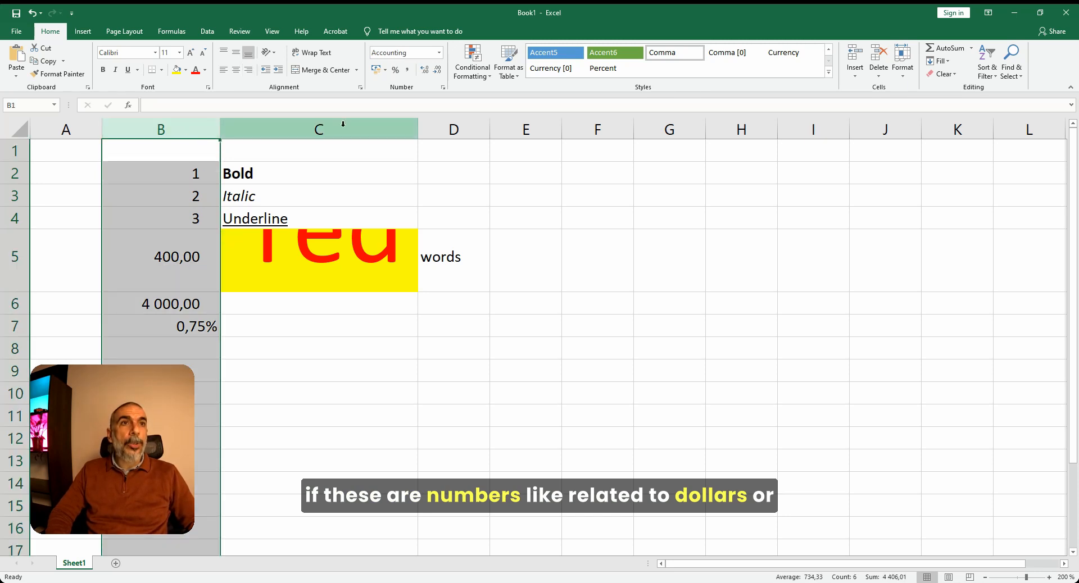
pyautogui.click(375, 70)
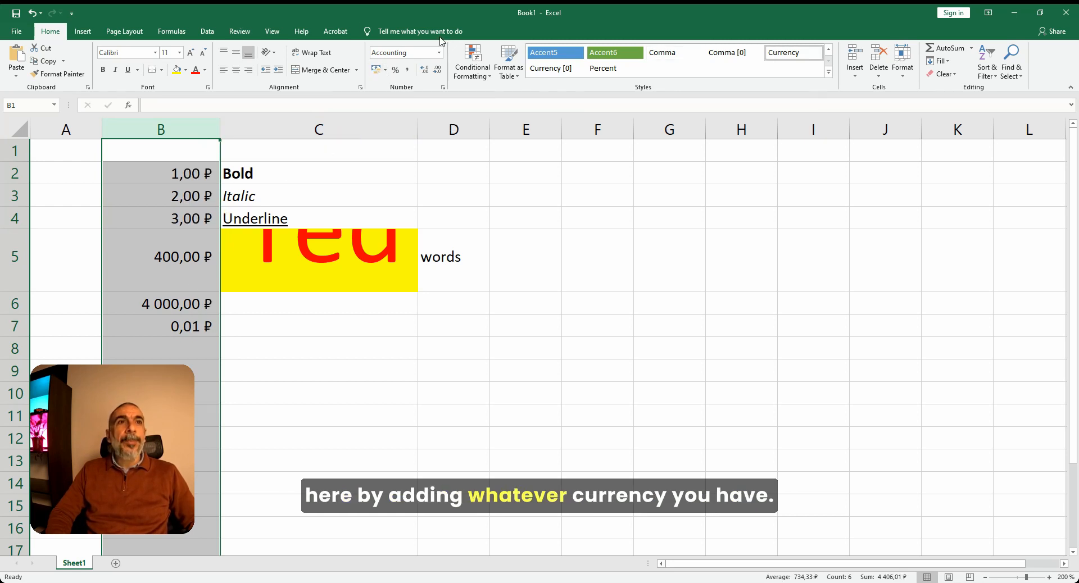
pyautogui.click(385, 70)
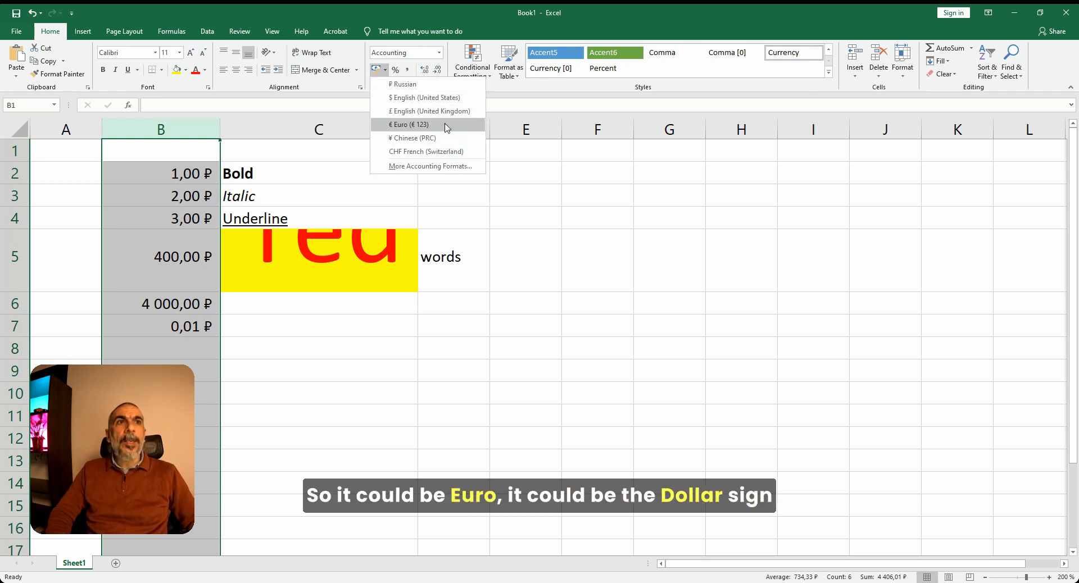
pyautogui.click(446, 99)
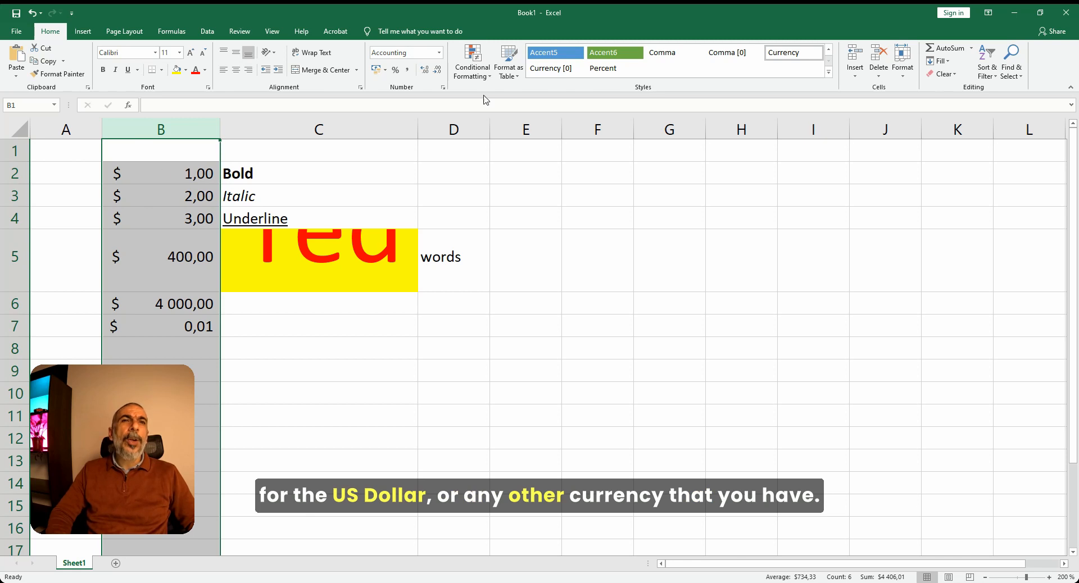
# - Format column B as Currency in US dollars, with negative numbers in red without a minus sign
pyautogui.click(444, 88)
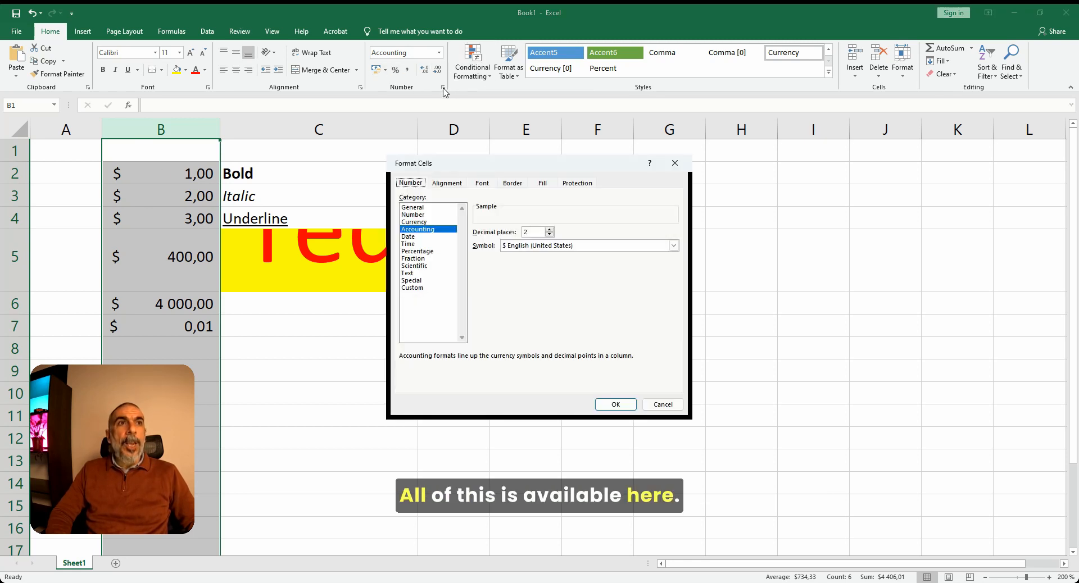
pyautogui.click(427, 222)
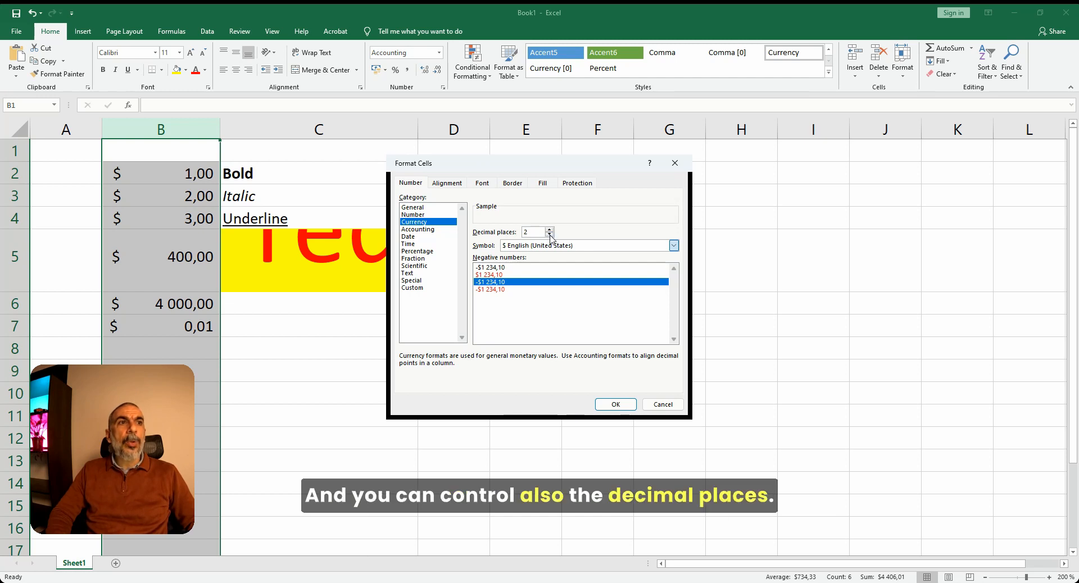
pyautogui.click(592, 220)
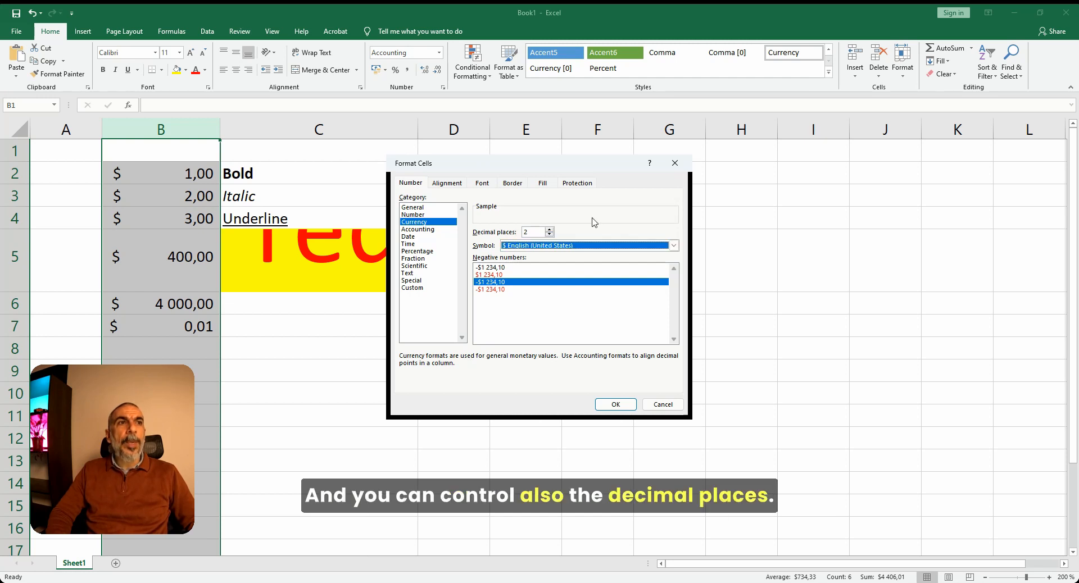
pyautogui.click(511, 274)
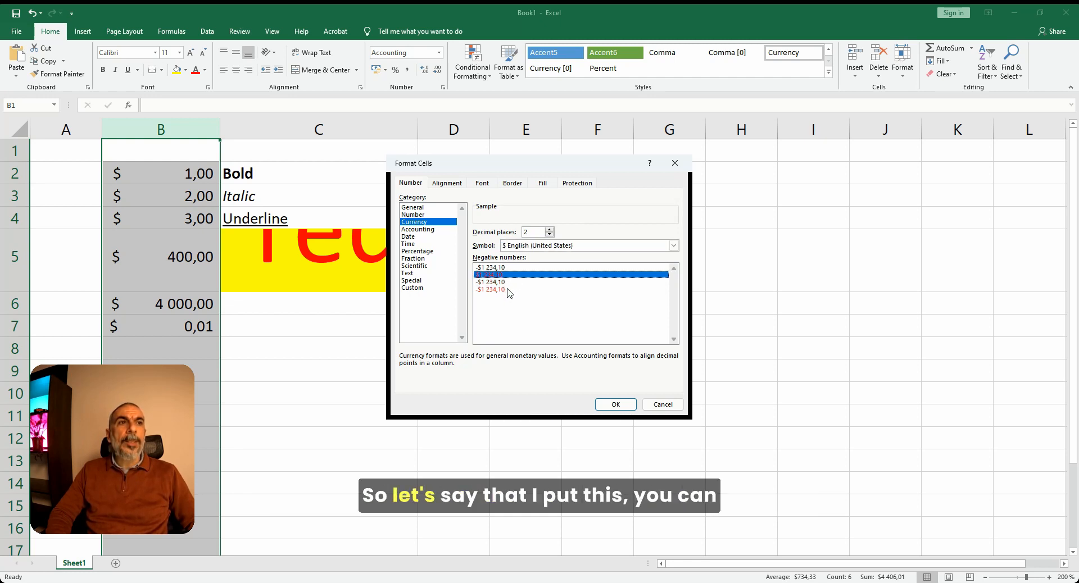
pyautogui.click(495, 281)
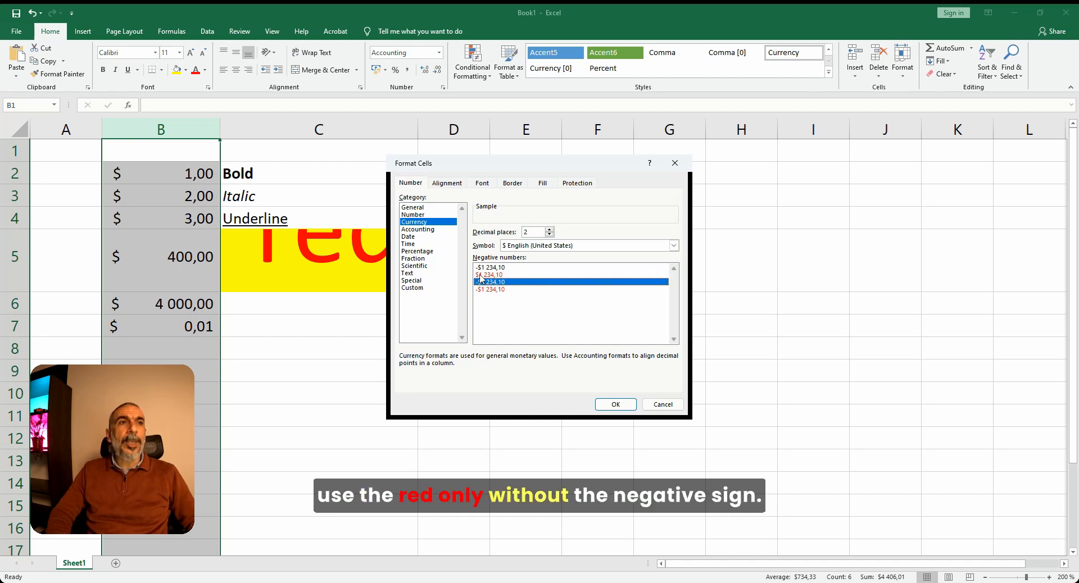
pyautogui.click(490, 275)
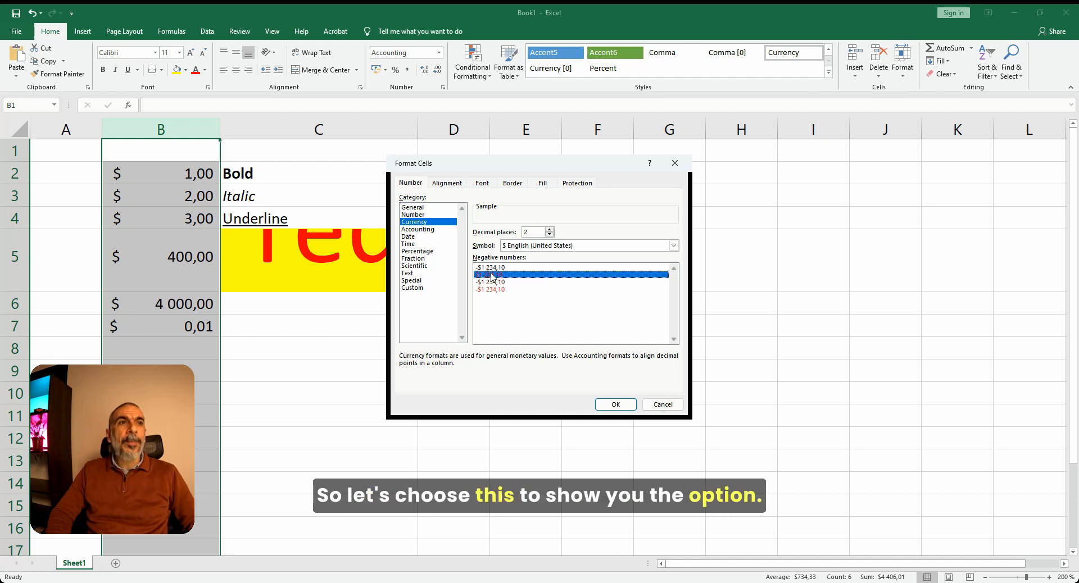
pyautogui.click(616, 404)
# - Enter -500 in cell B8 and reselect the cell to check how the negative amount is displayed
pyautogui.click(168, 349)
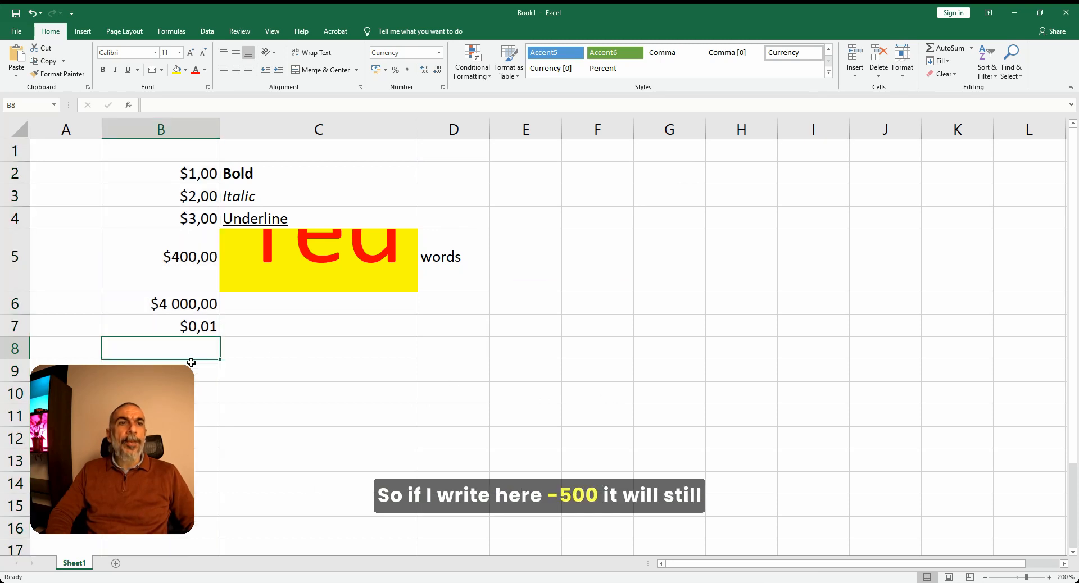
pyautogui.write('-50')
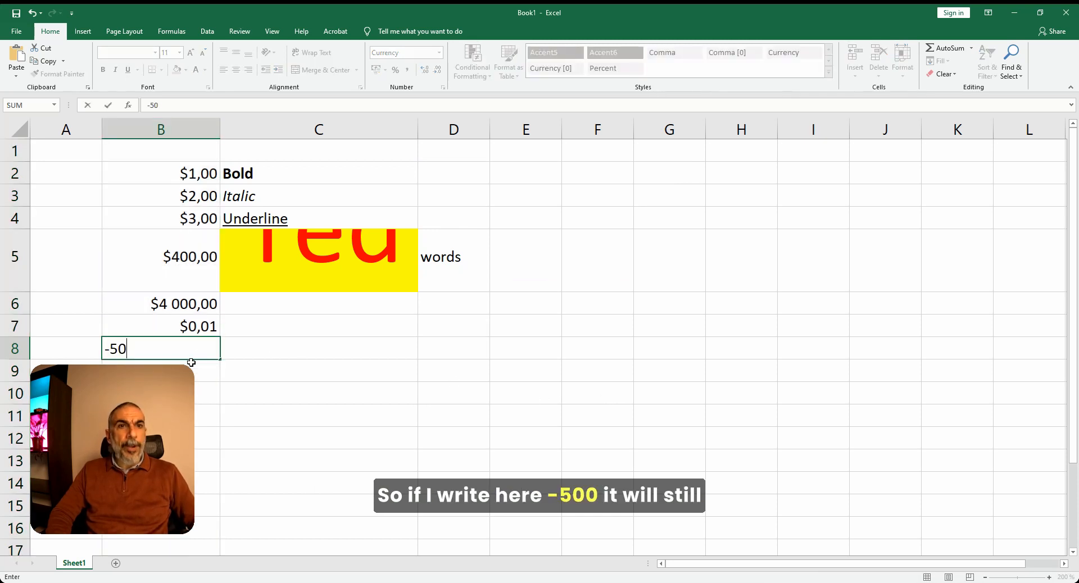
pyautogui.write('0')
pyautogui.press('Return')
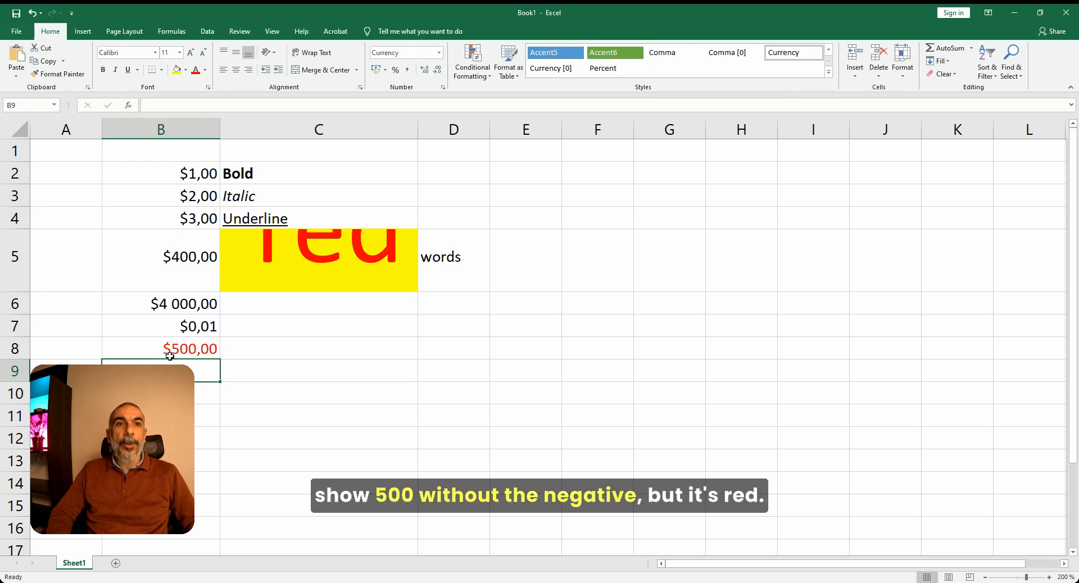
pyautogui.click(176, 351)
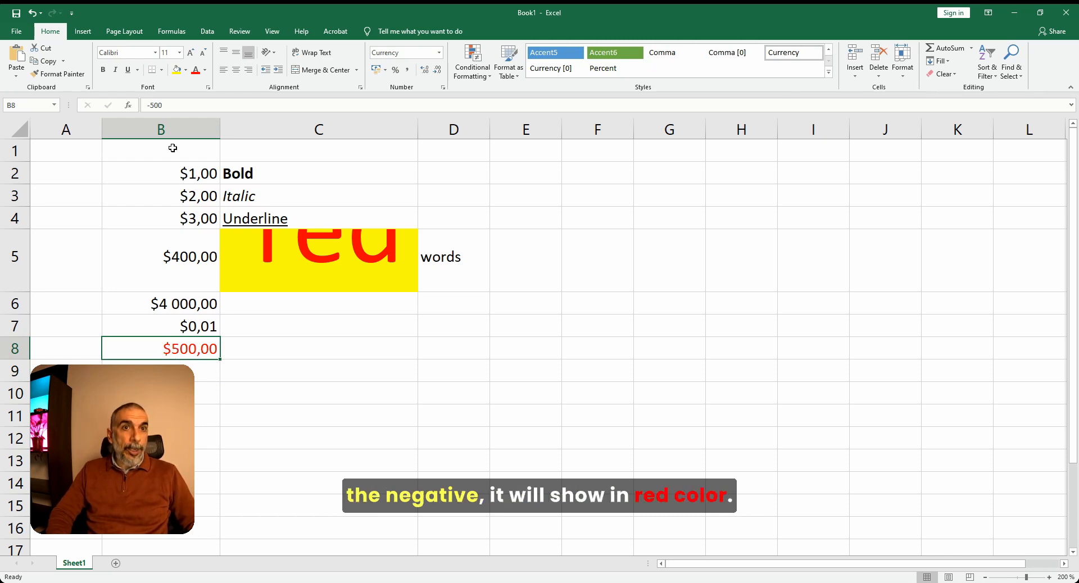
# - Format column B as Currency with the ₽ symbol and negative numbers in red with a minus sign
pyautogui.click(173, 128)
pyautogui.click(386, 70)
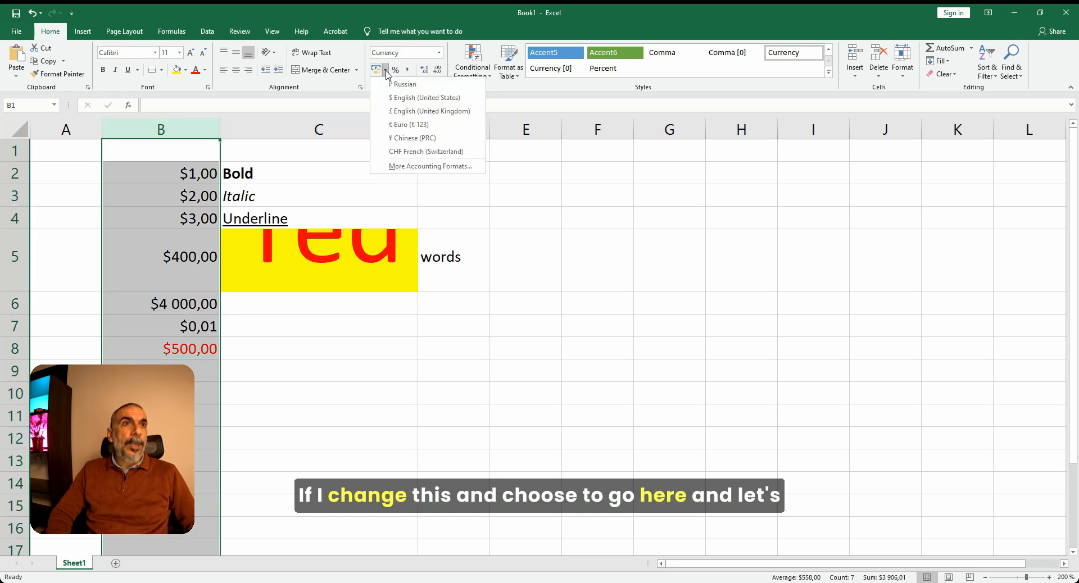
pyautogui.click(430, 166)
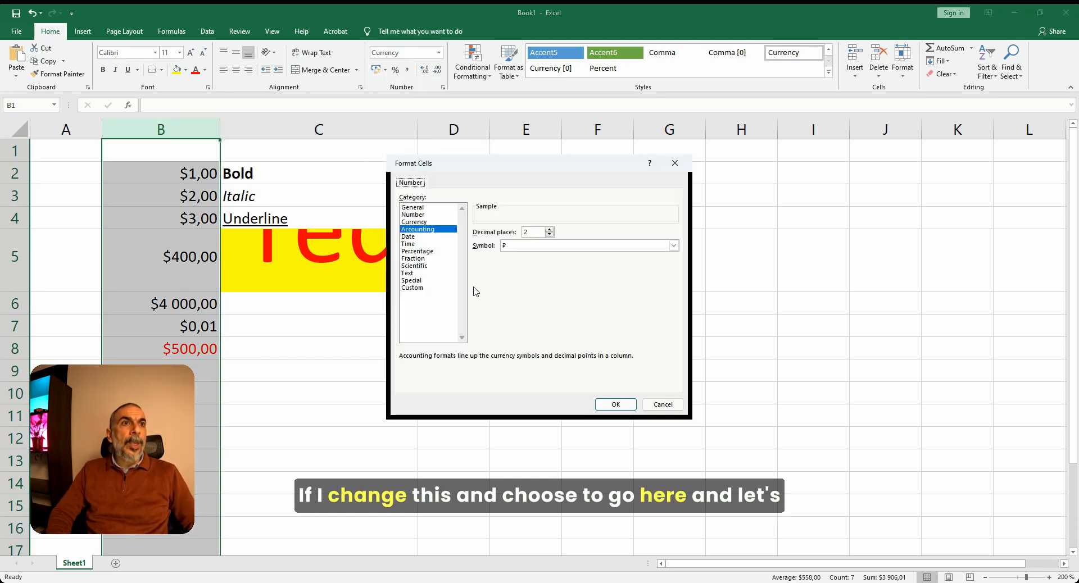
pyautogui.click(524, 246)
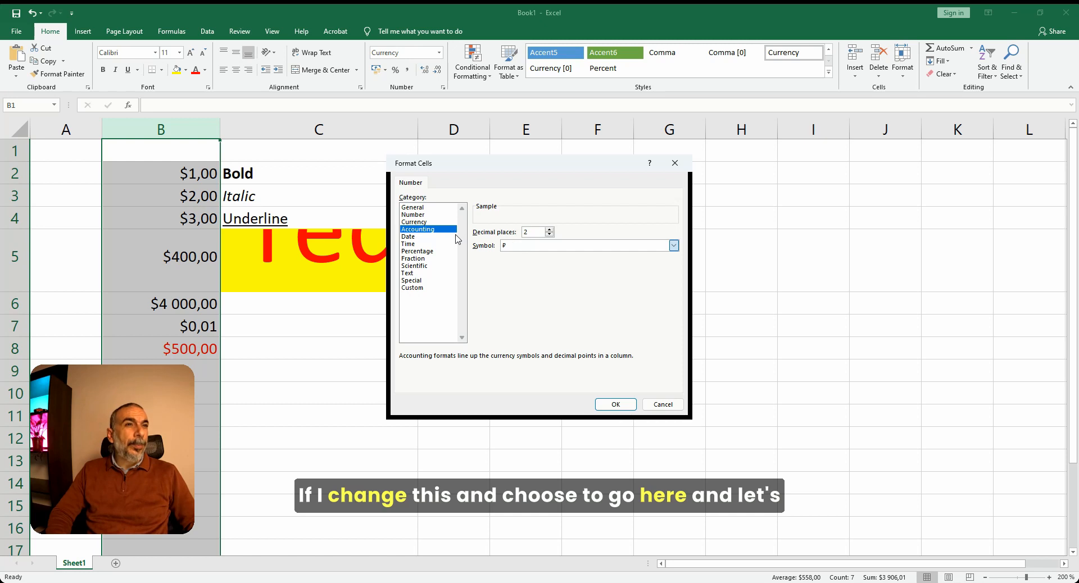
pyautogui.click(477, 264)
pyautogui.click(425, 222)
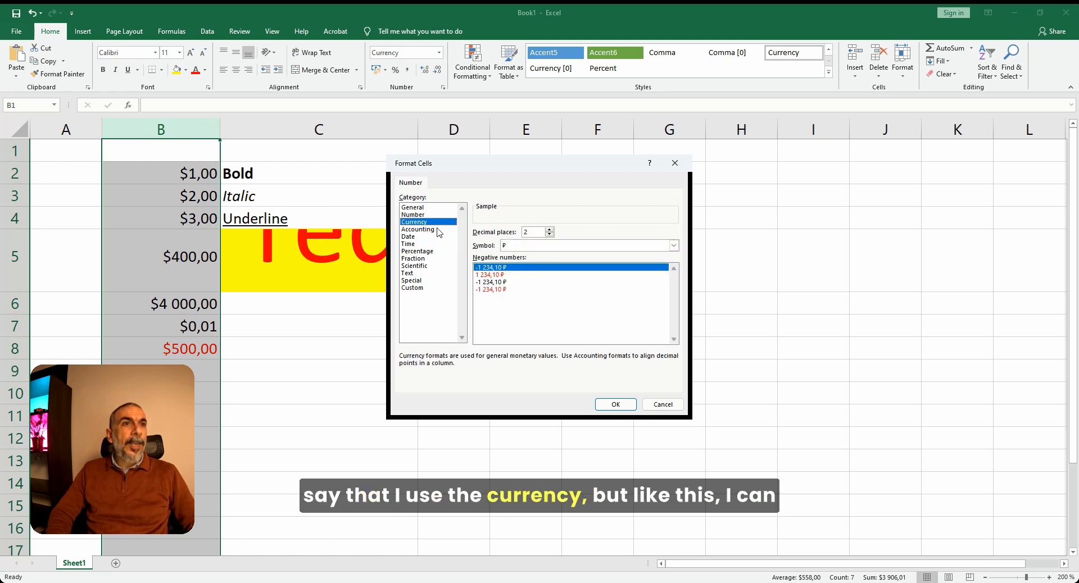
pyautogui.click(505, 290)
pyautogui.click(615, 405)
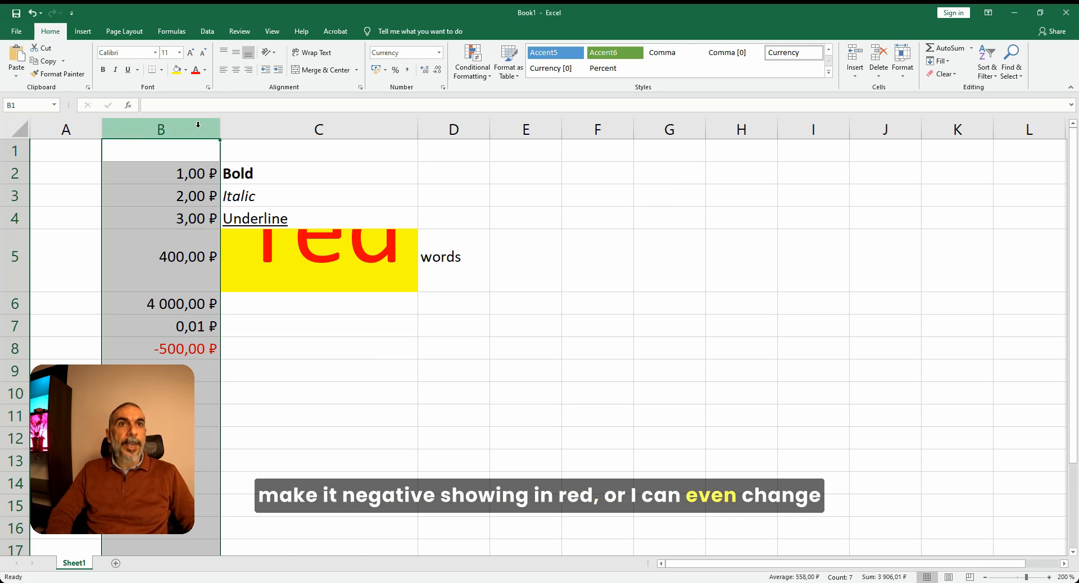
# - Format column B as ₽ Currency using the third negative-number style, black with a minus sign
pyautogui.click(386, 71)
pyautogui.click(430, 166)
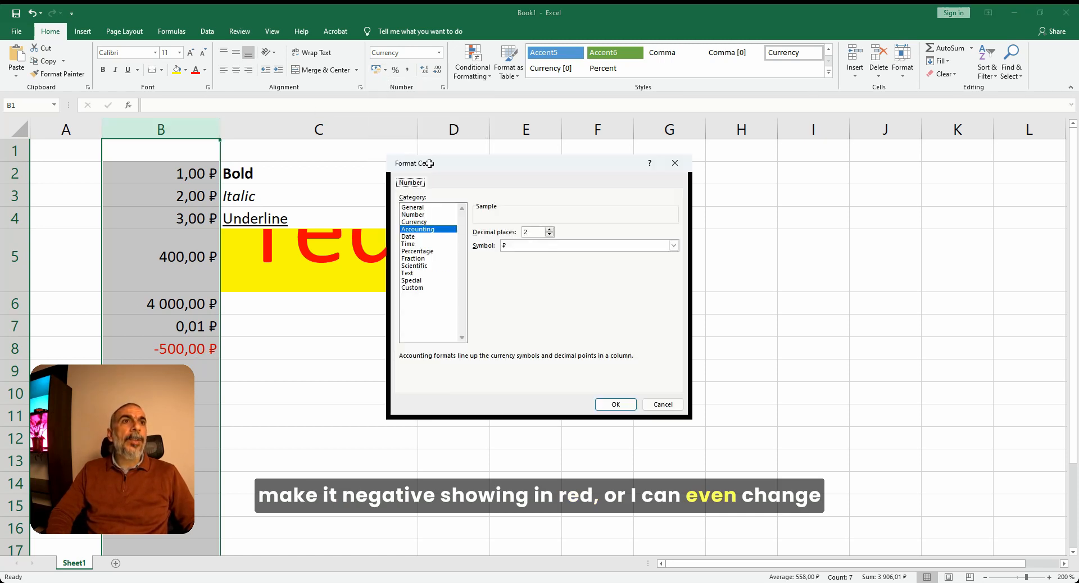
pyautogui.click(424, 223)
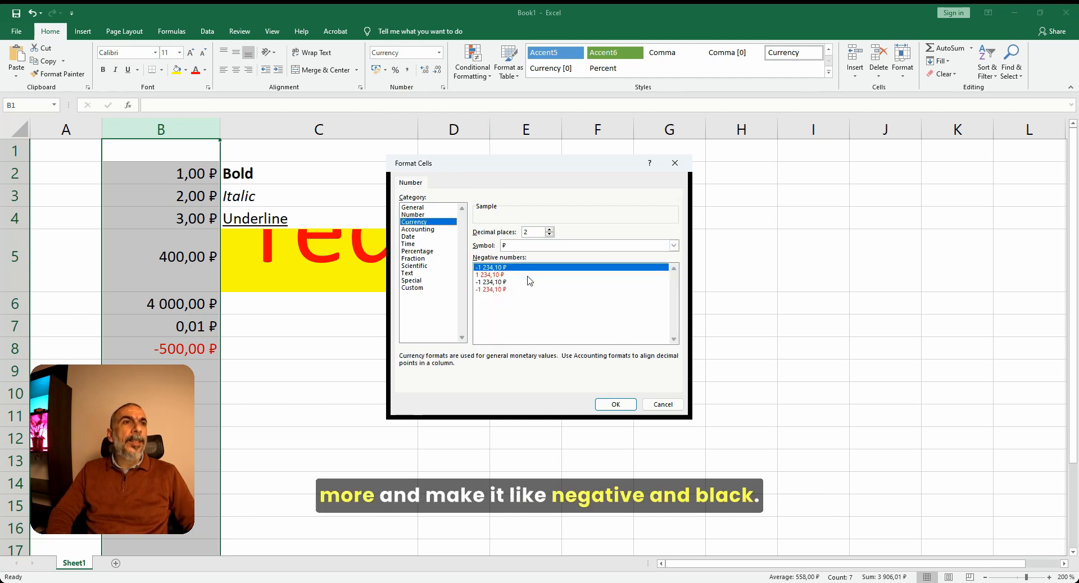
pyautogui.click(511, 282)
pyautogui.click(618, 404)
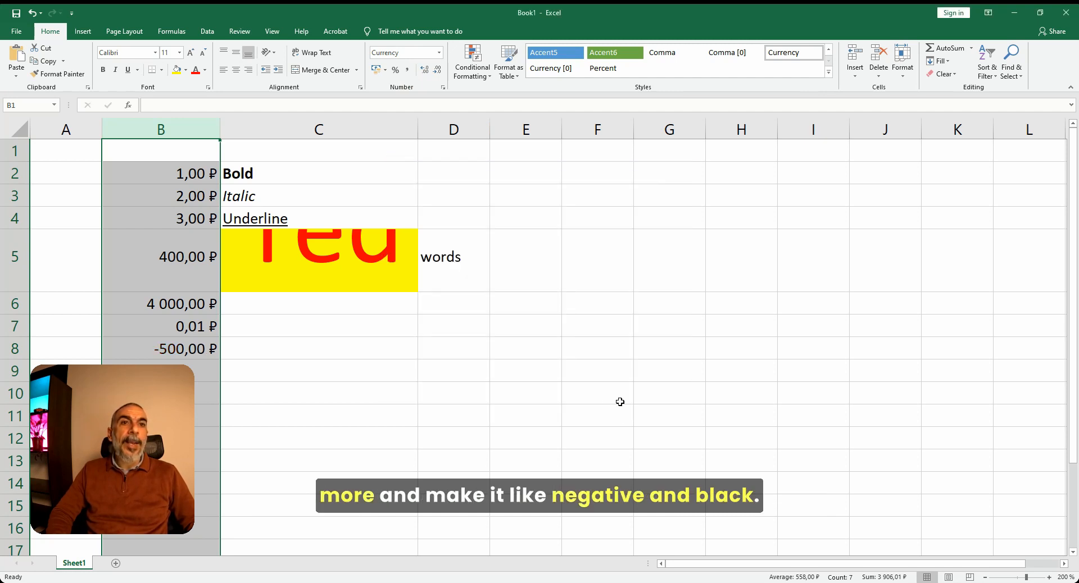
pyautogui.click(198, 353)
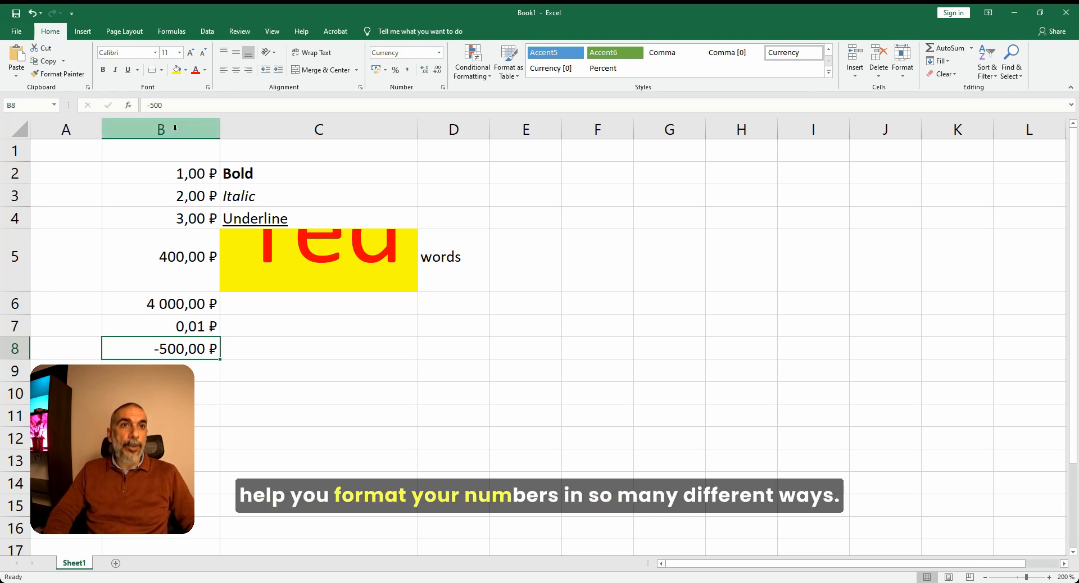
pyautogui.click(191, 125)
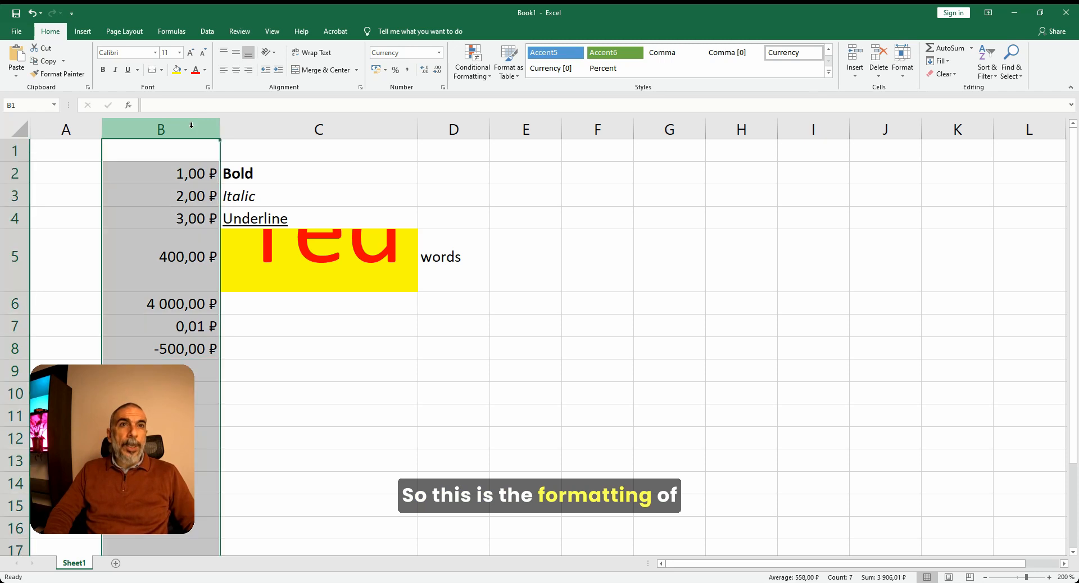
pyautogui.click(318, 131)
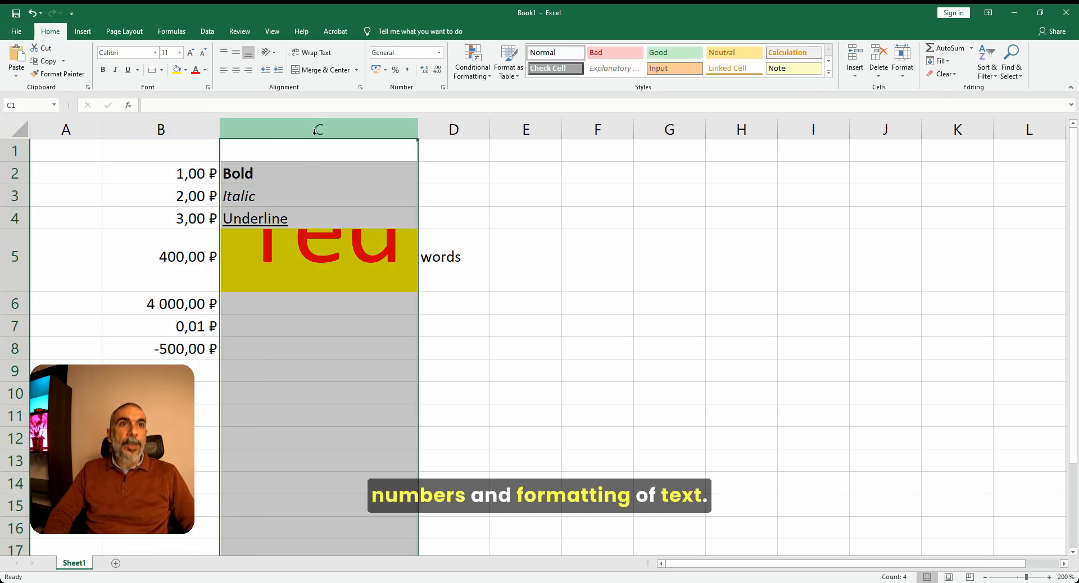